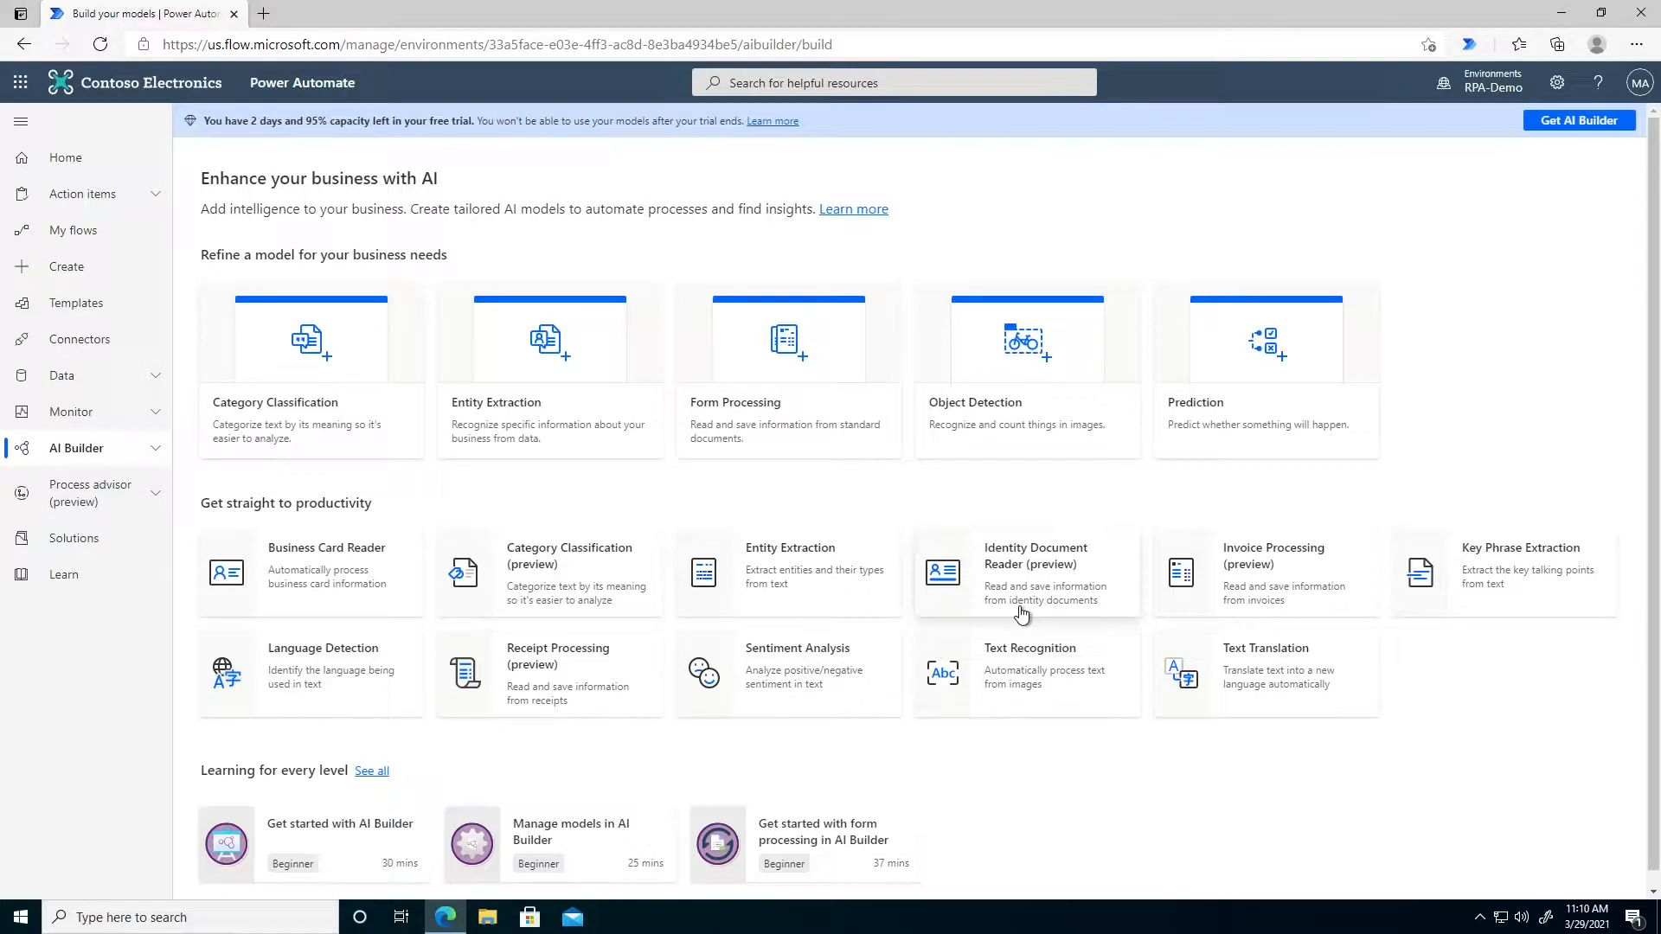
- Try out the Identity Document Reader model on the Arizona sample license image and review the extracted information
left_click(1021, 612)
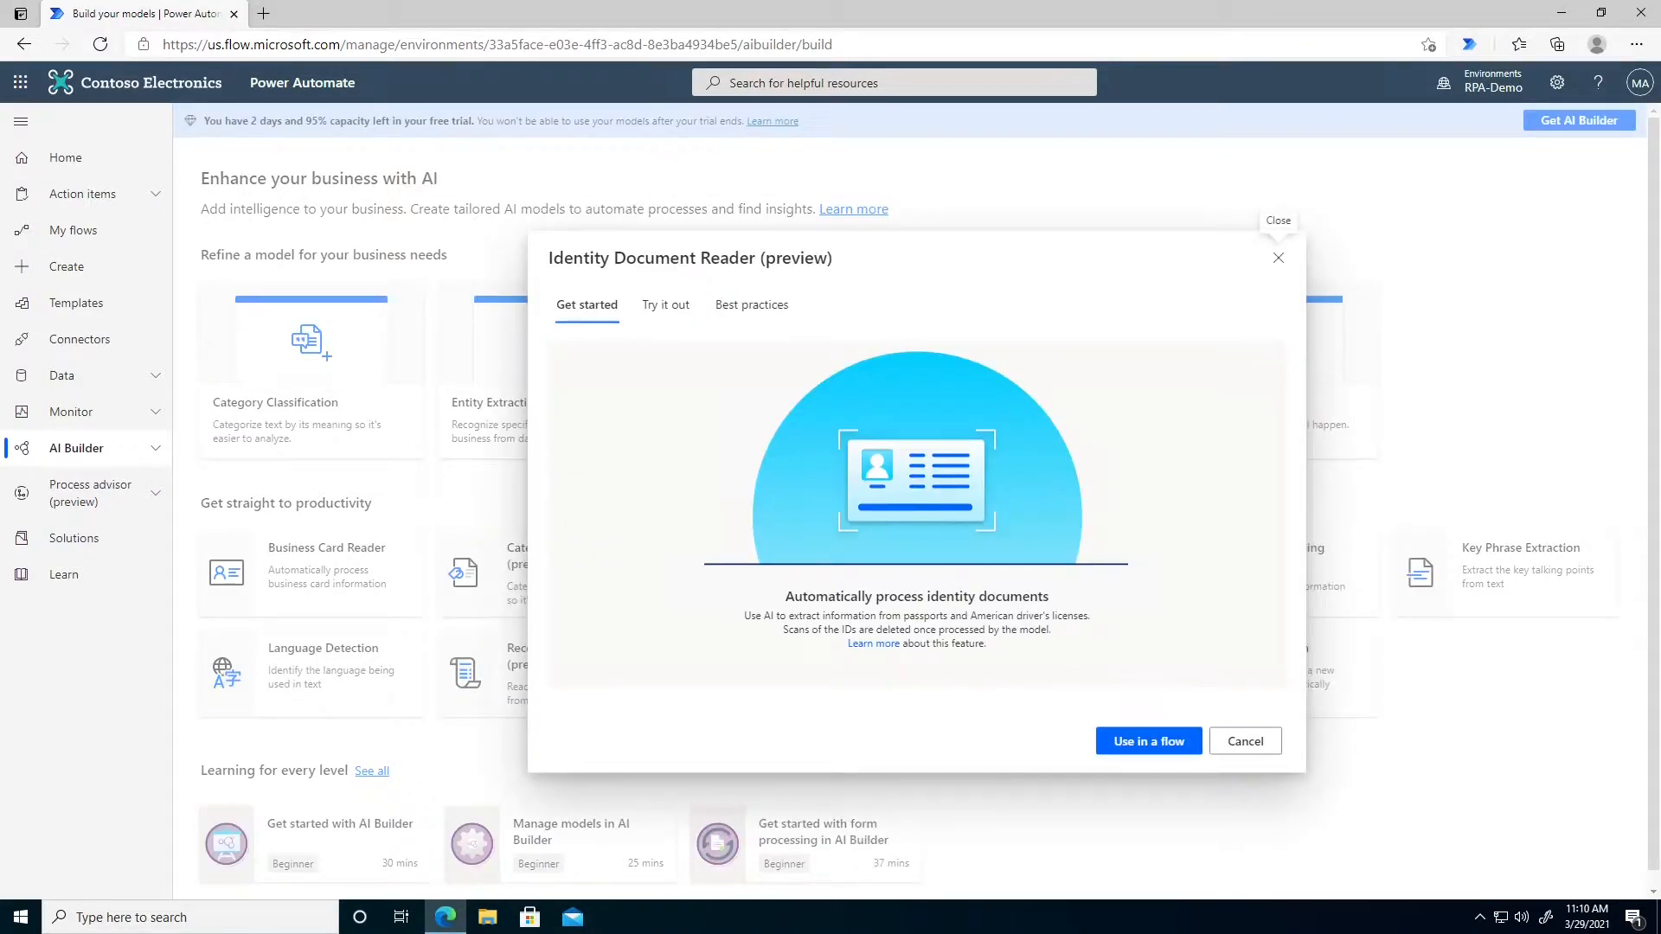
left_click(663, 310)
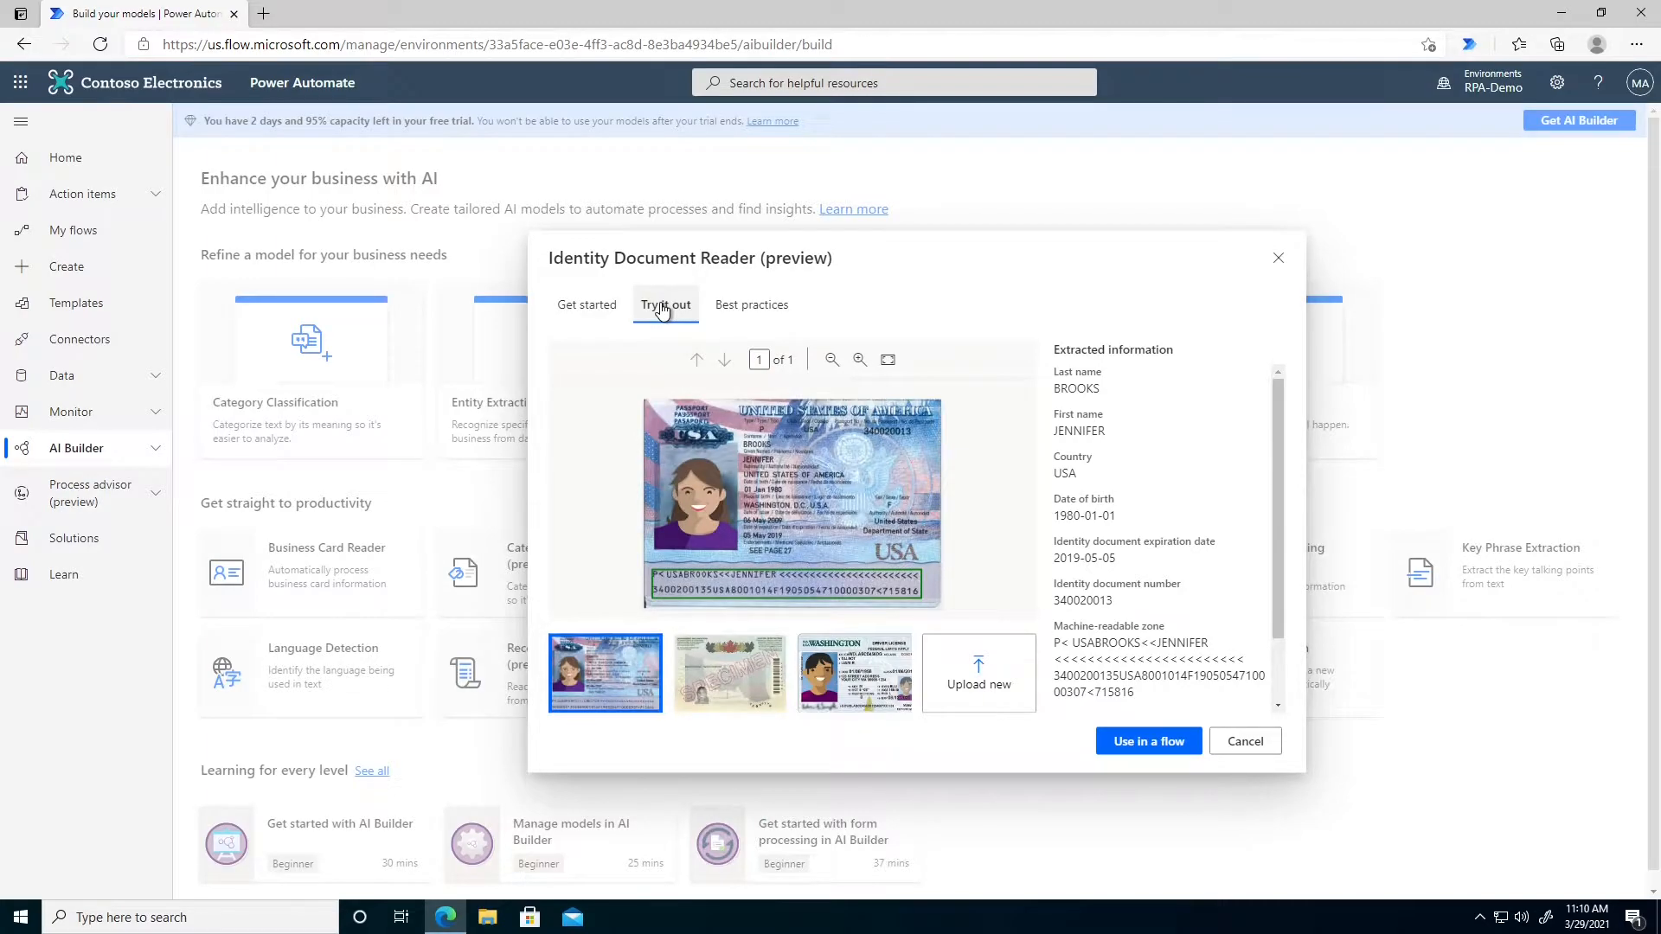
left_click(968, 678)
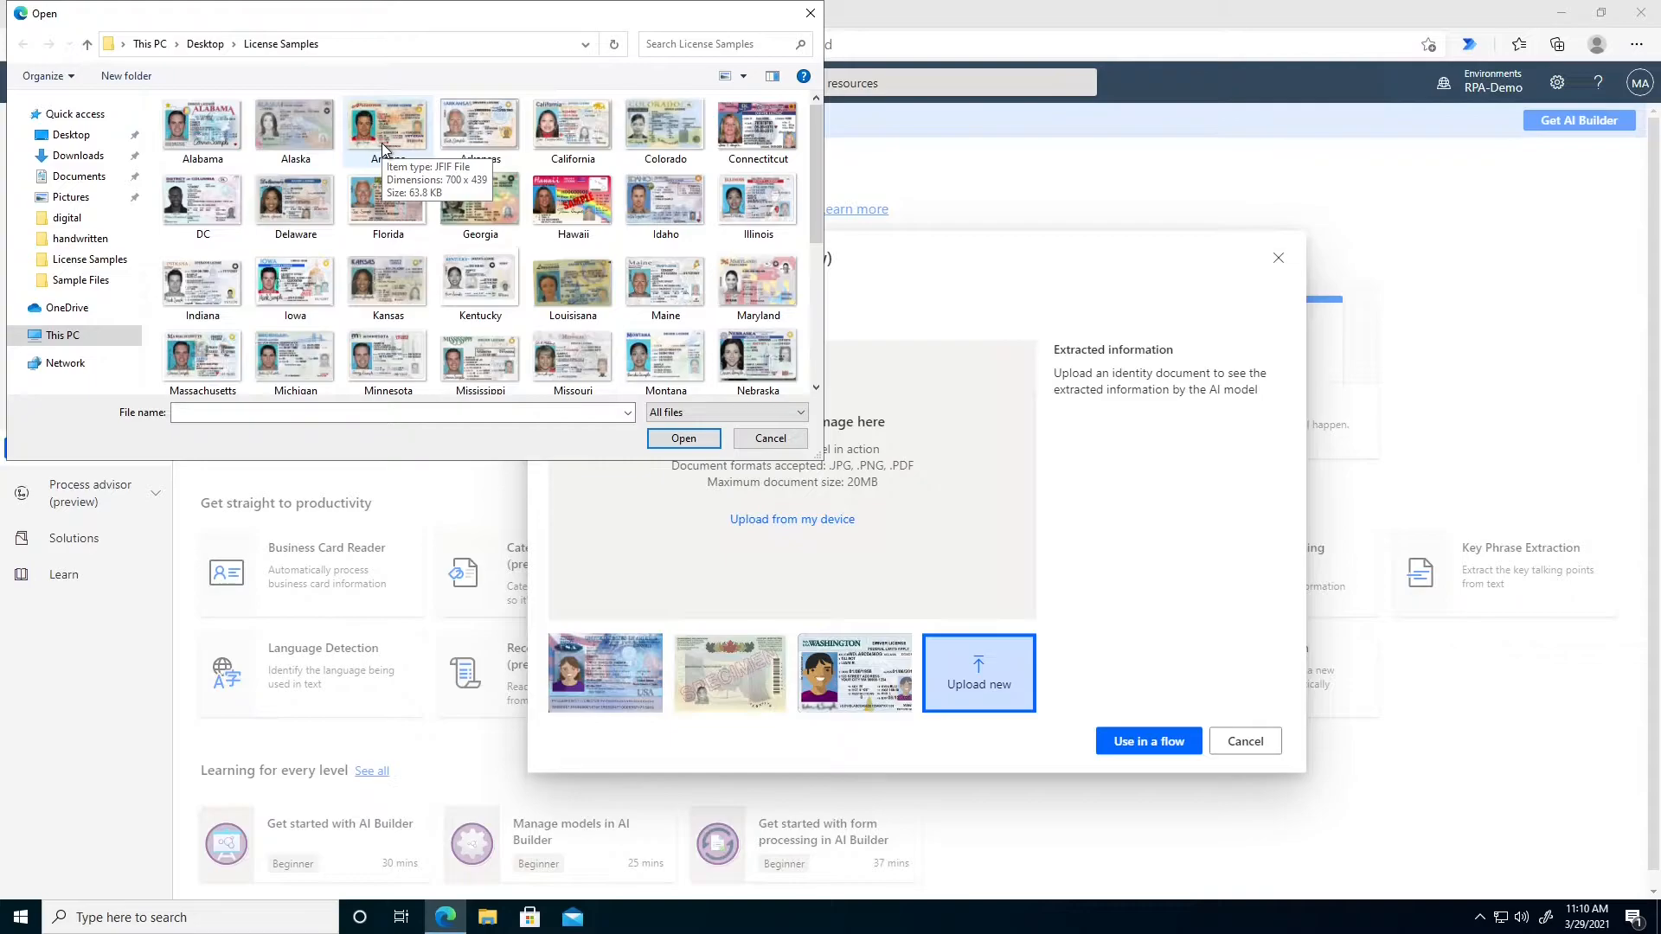
left_click(382, 143)
left_click(683, 438)
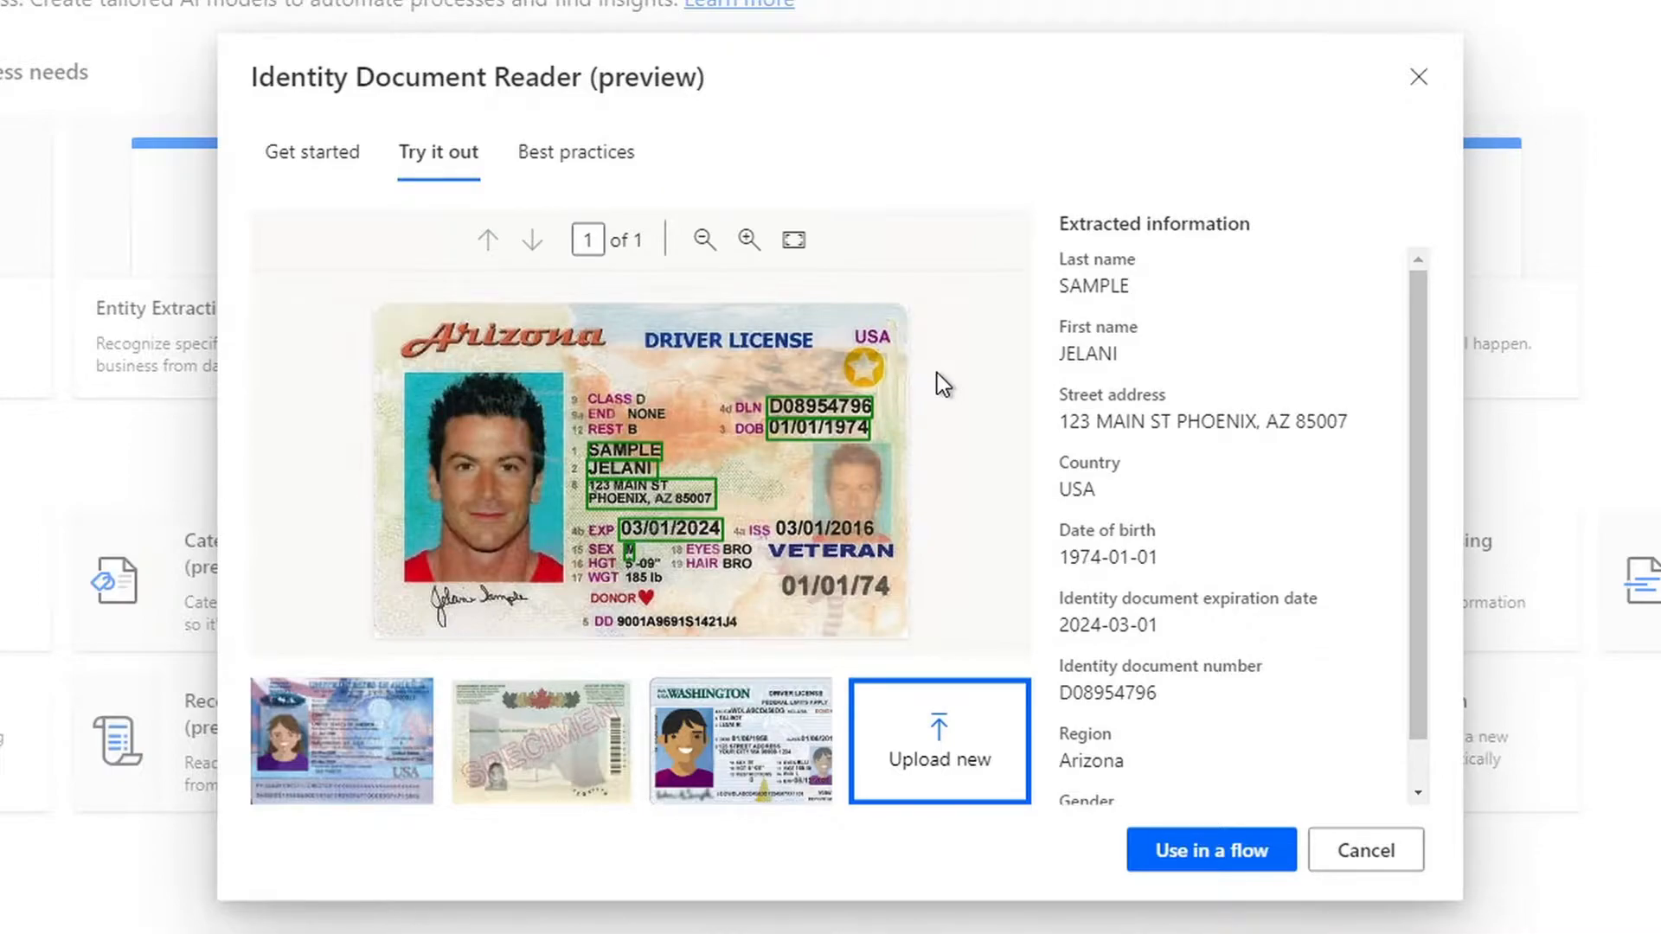
mouse_move(1421, 308)
left_mouse_down()
mouse_move(1409, 428)
mouse_move(1394, 308)
left_mouse_up()
scroll(1275, 514, "down", 2)
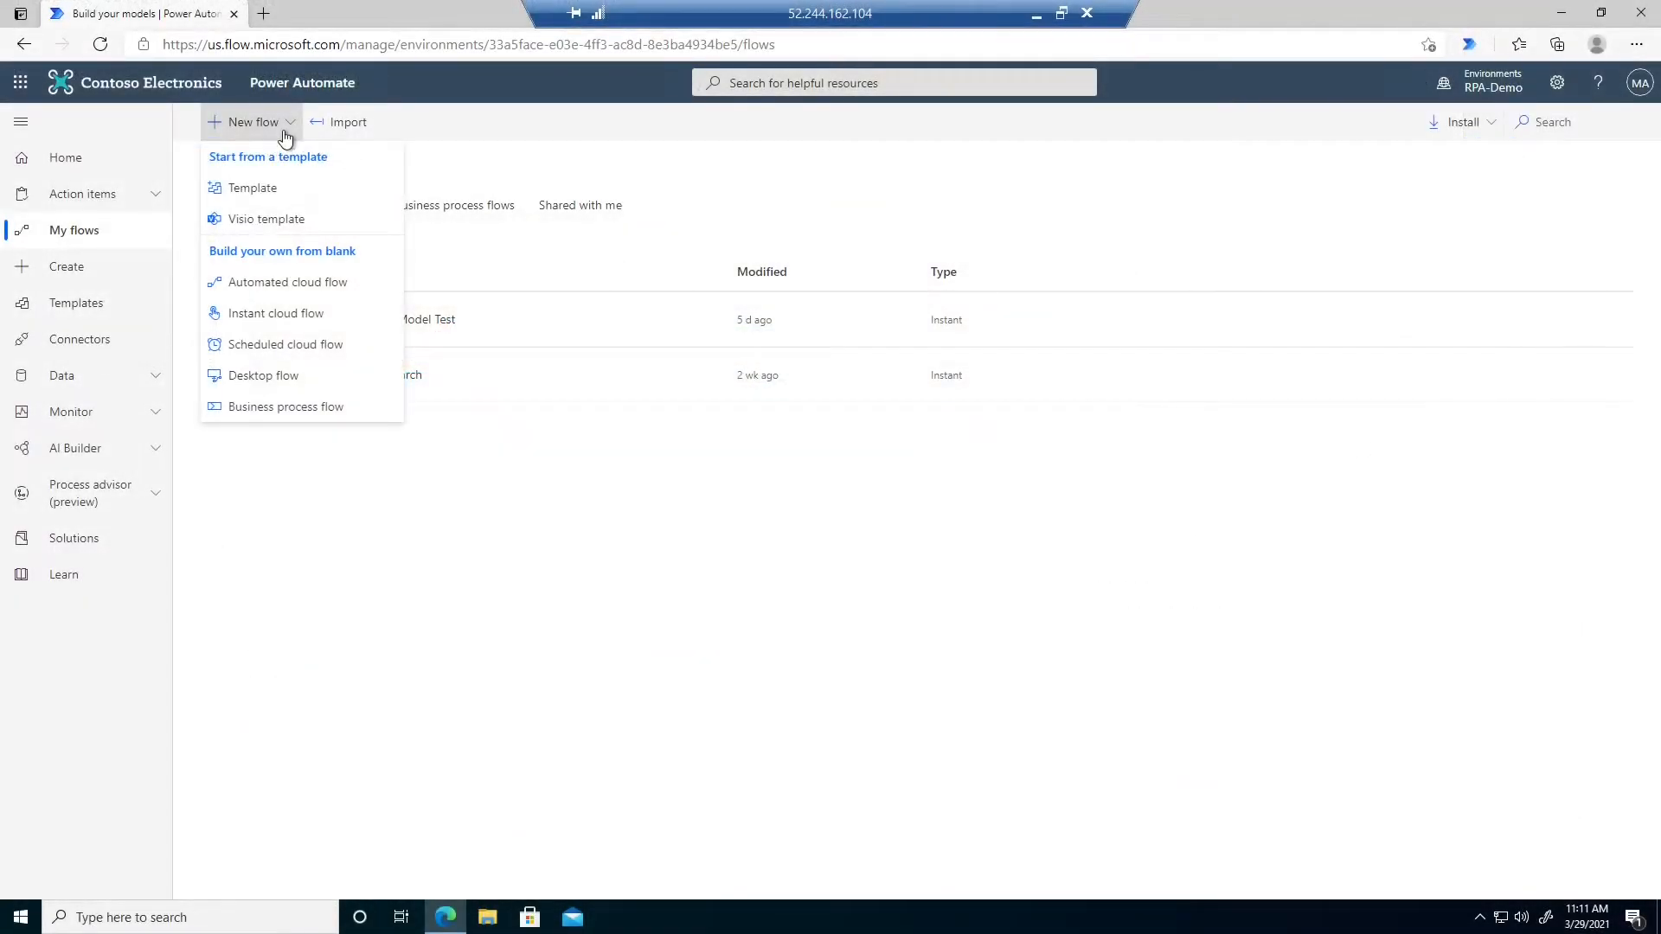
- Create an instant cloud flow triggered by "Manually trigger a flow" and add a file input named Sample License
left_click(268, 329)
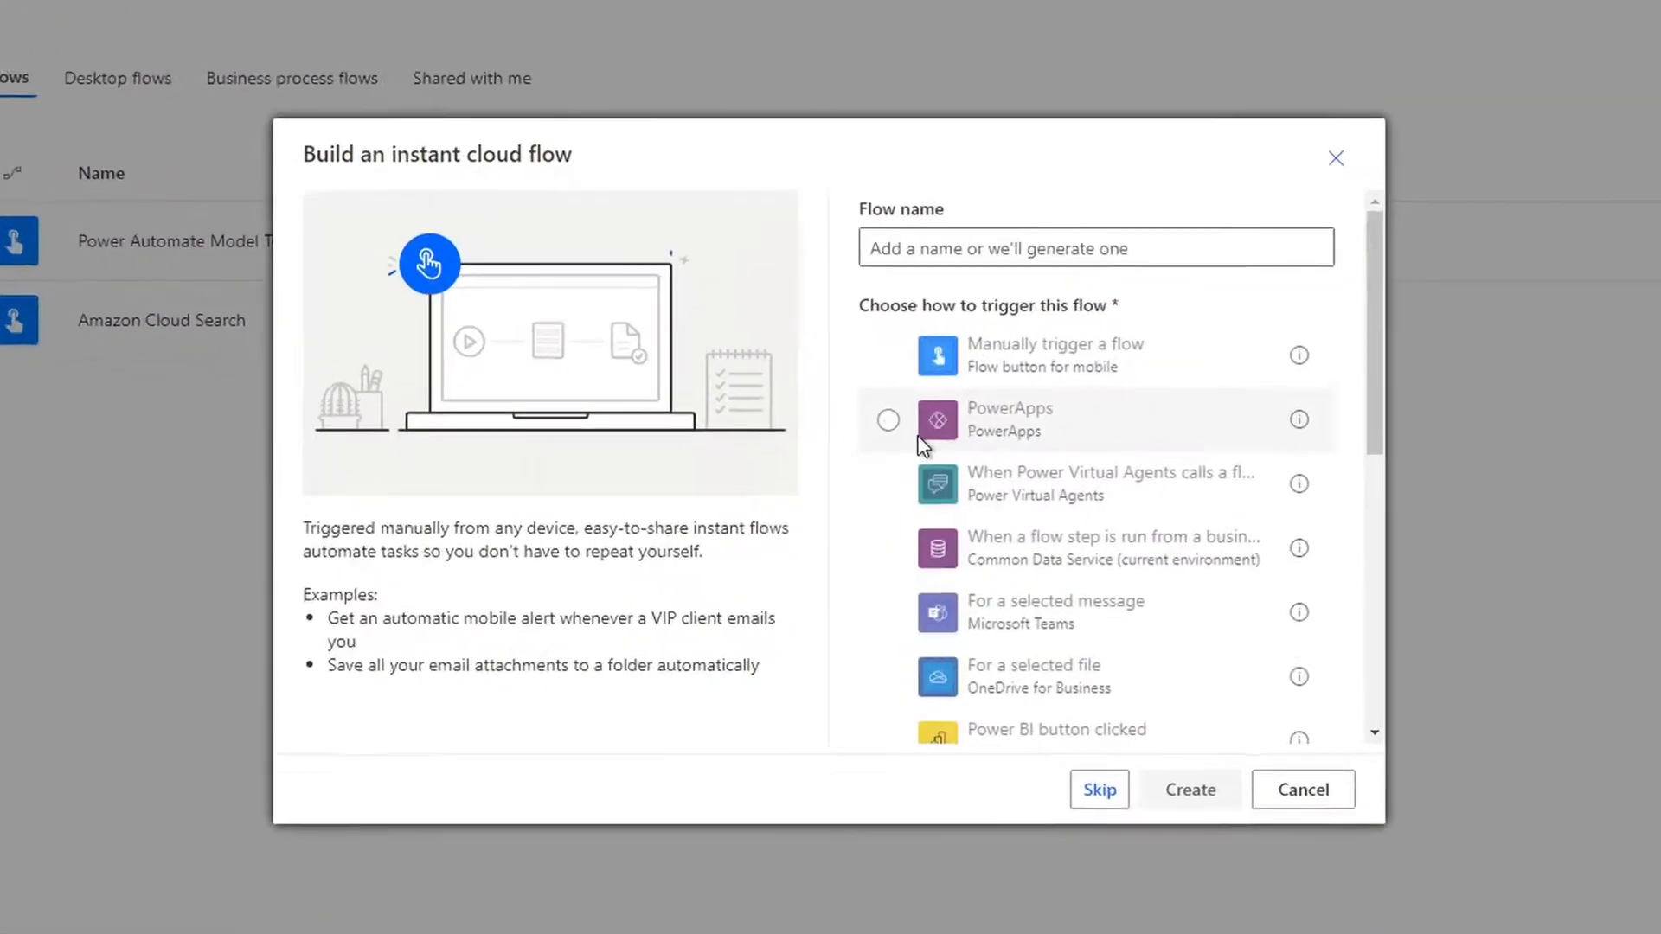
left_click(985, 406)
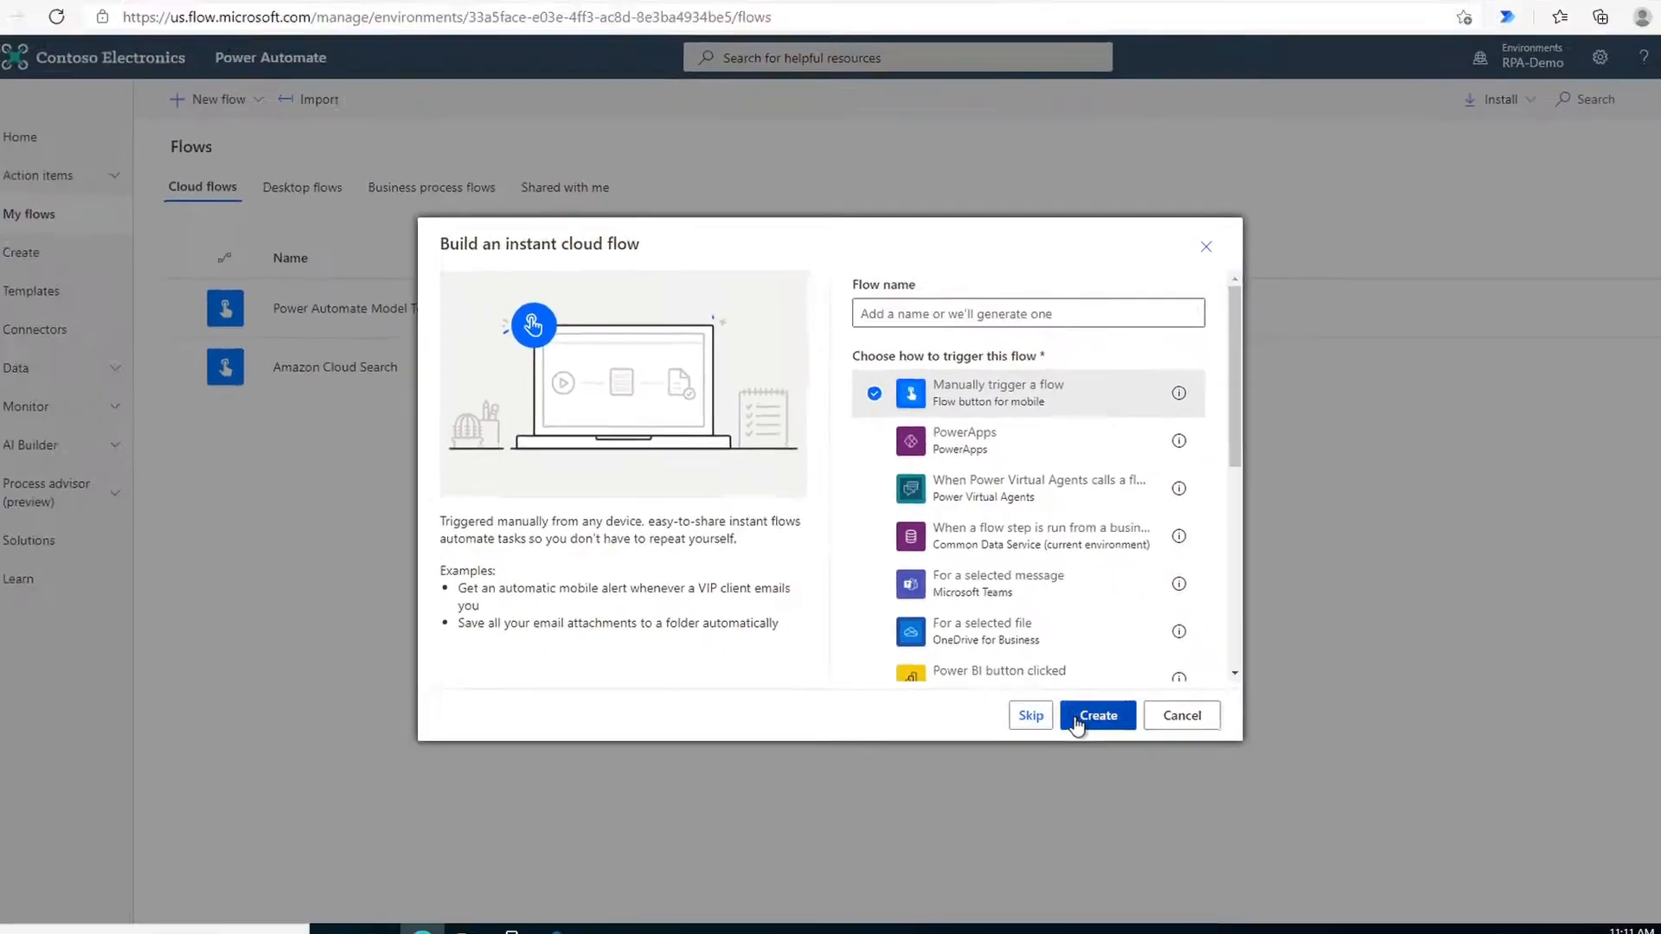
left_click(1228, 824)
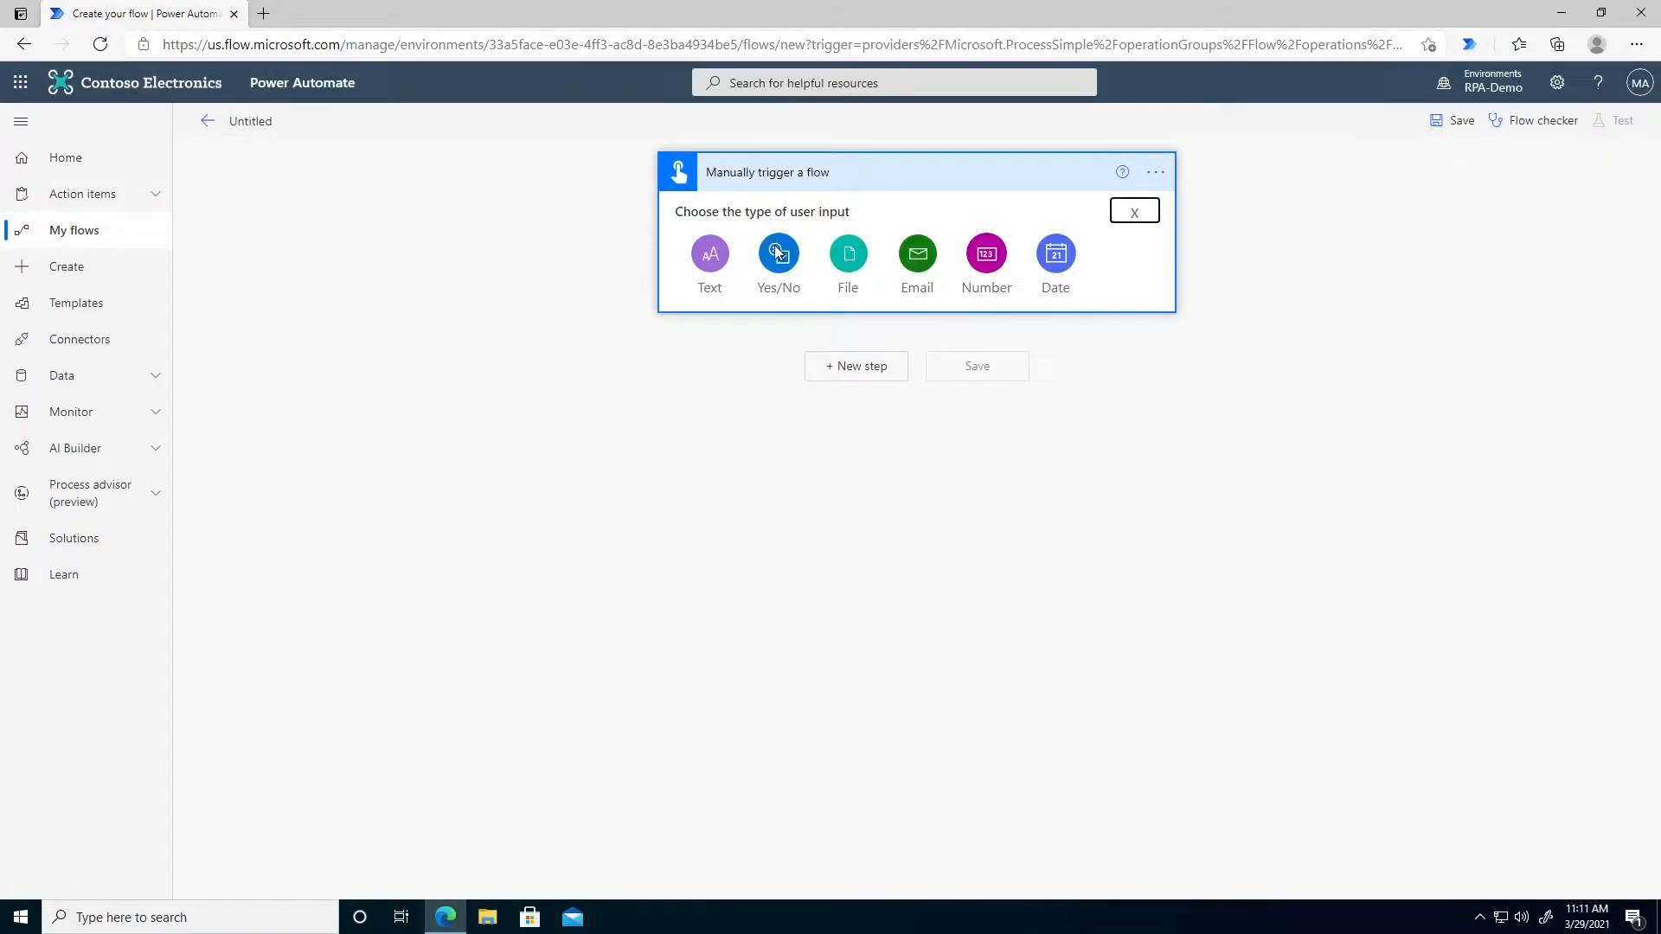
left_click(858, 260)
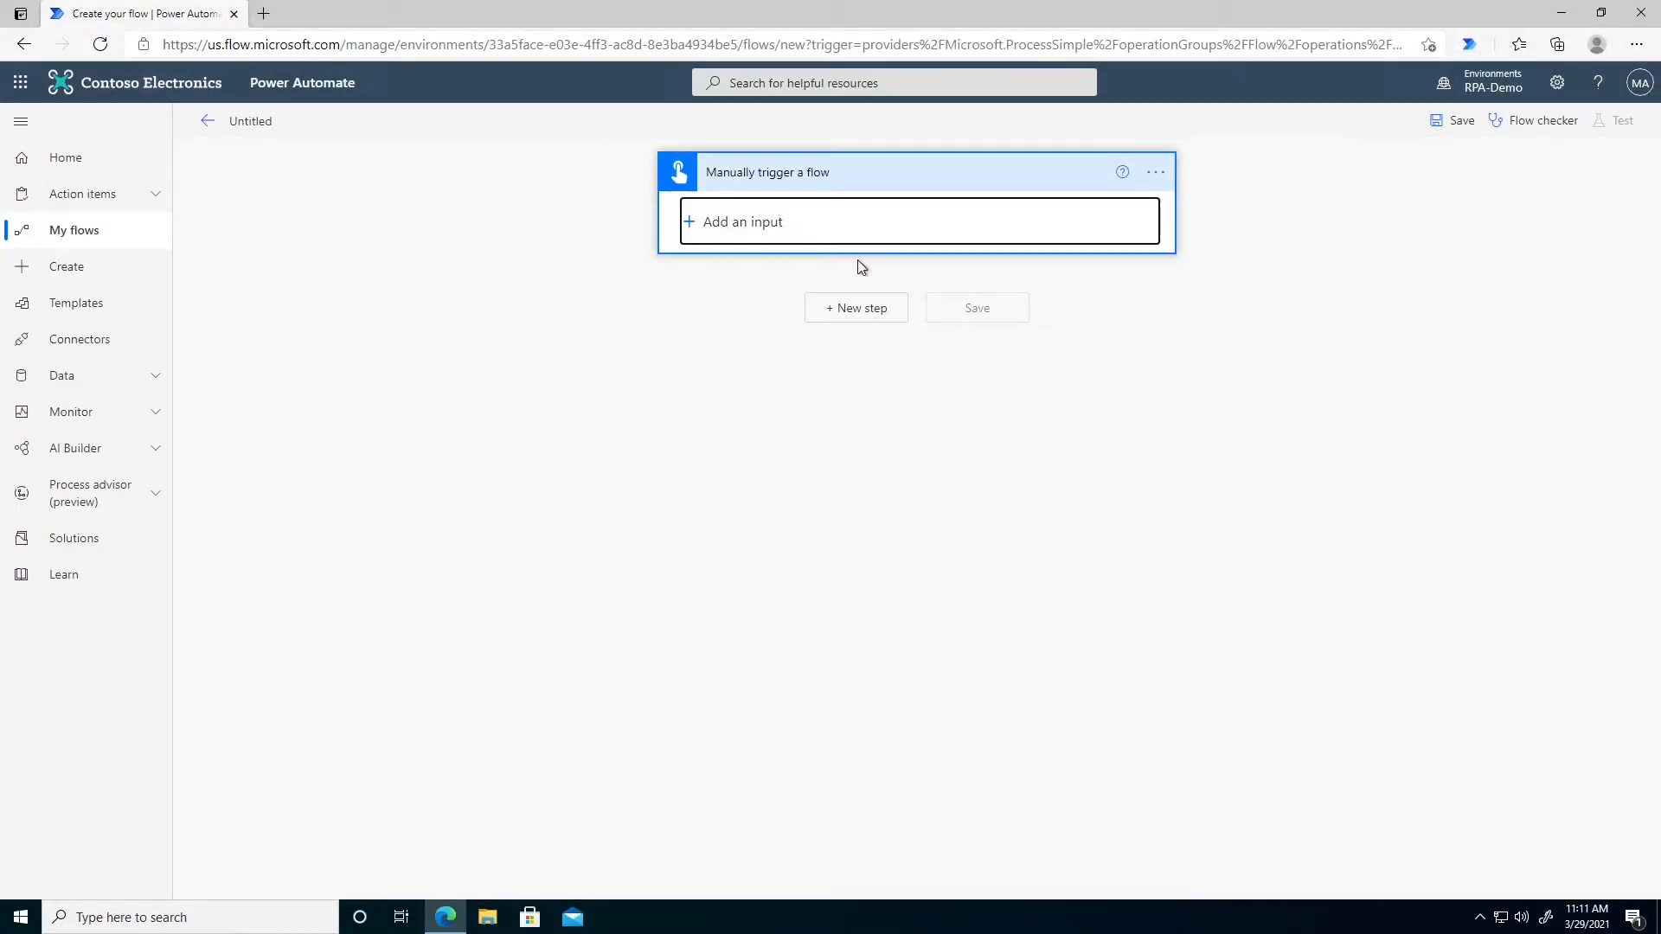
- Add the AI Builder action "Process and save information from identity documents" with Sample License as its identity document file
left_click(829, 361)
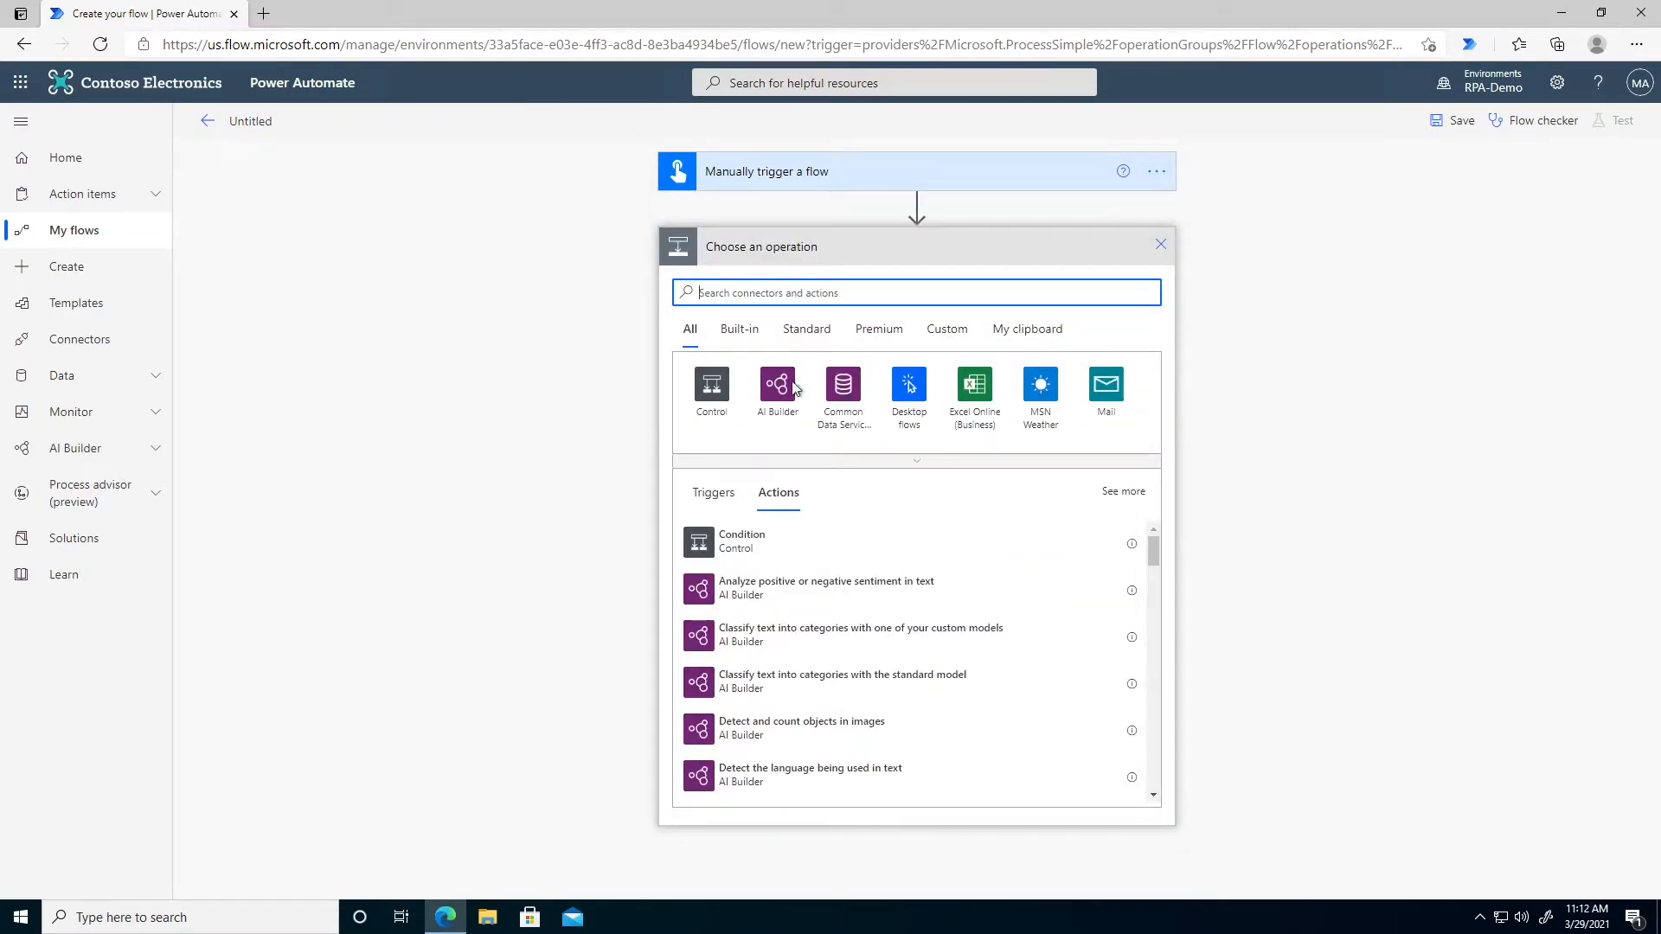
left_click(771, 399)
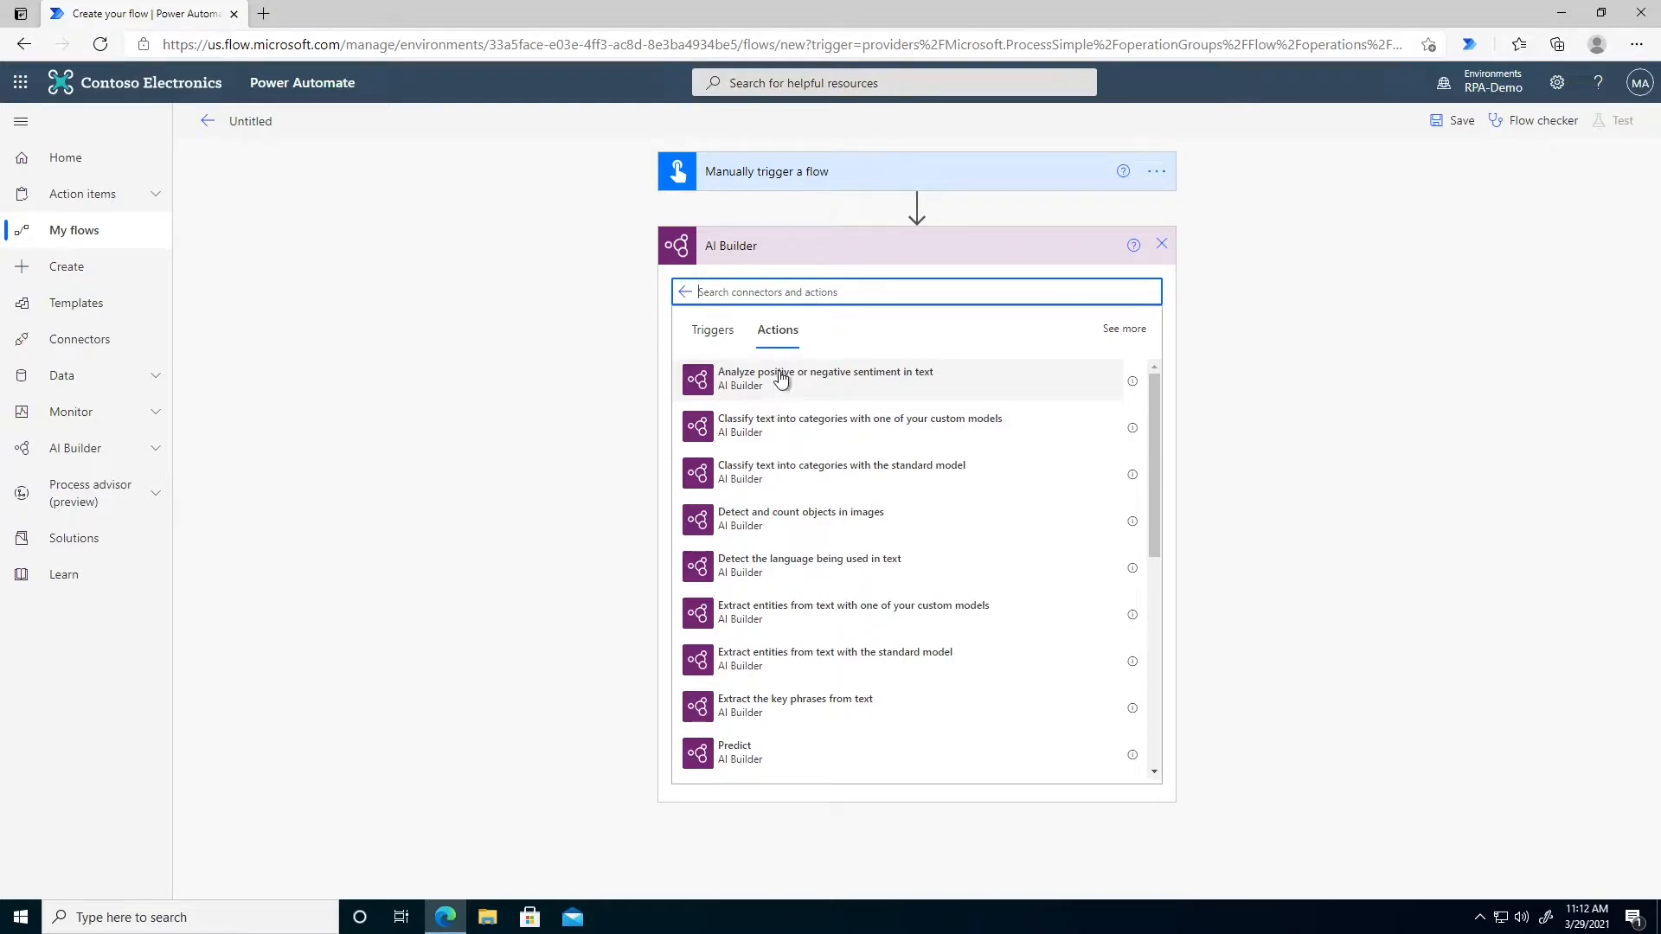
type("identity")
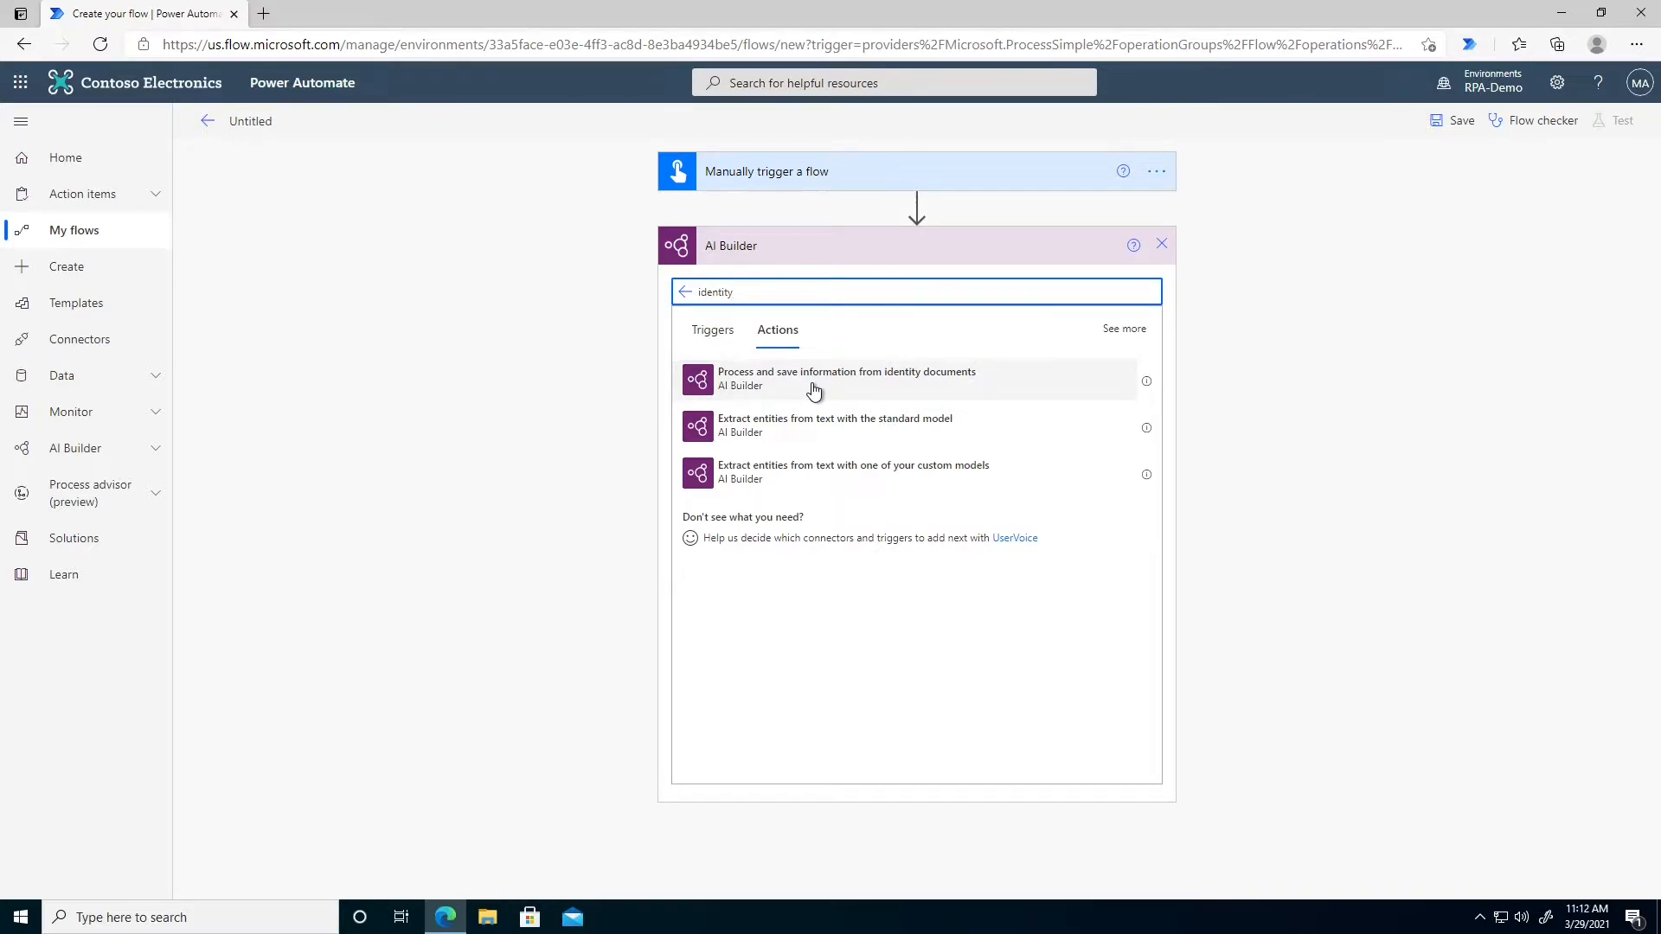
left_click(813, 385)
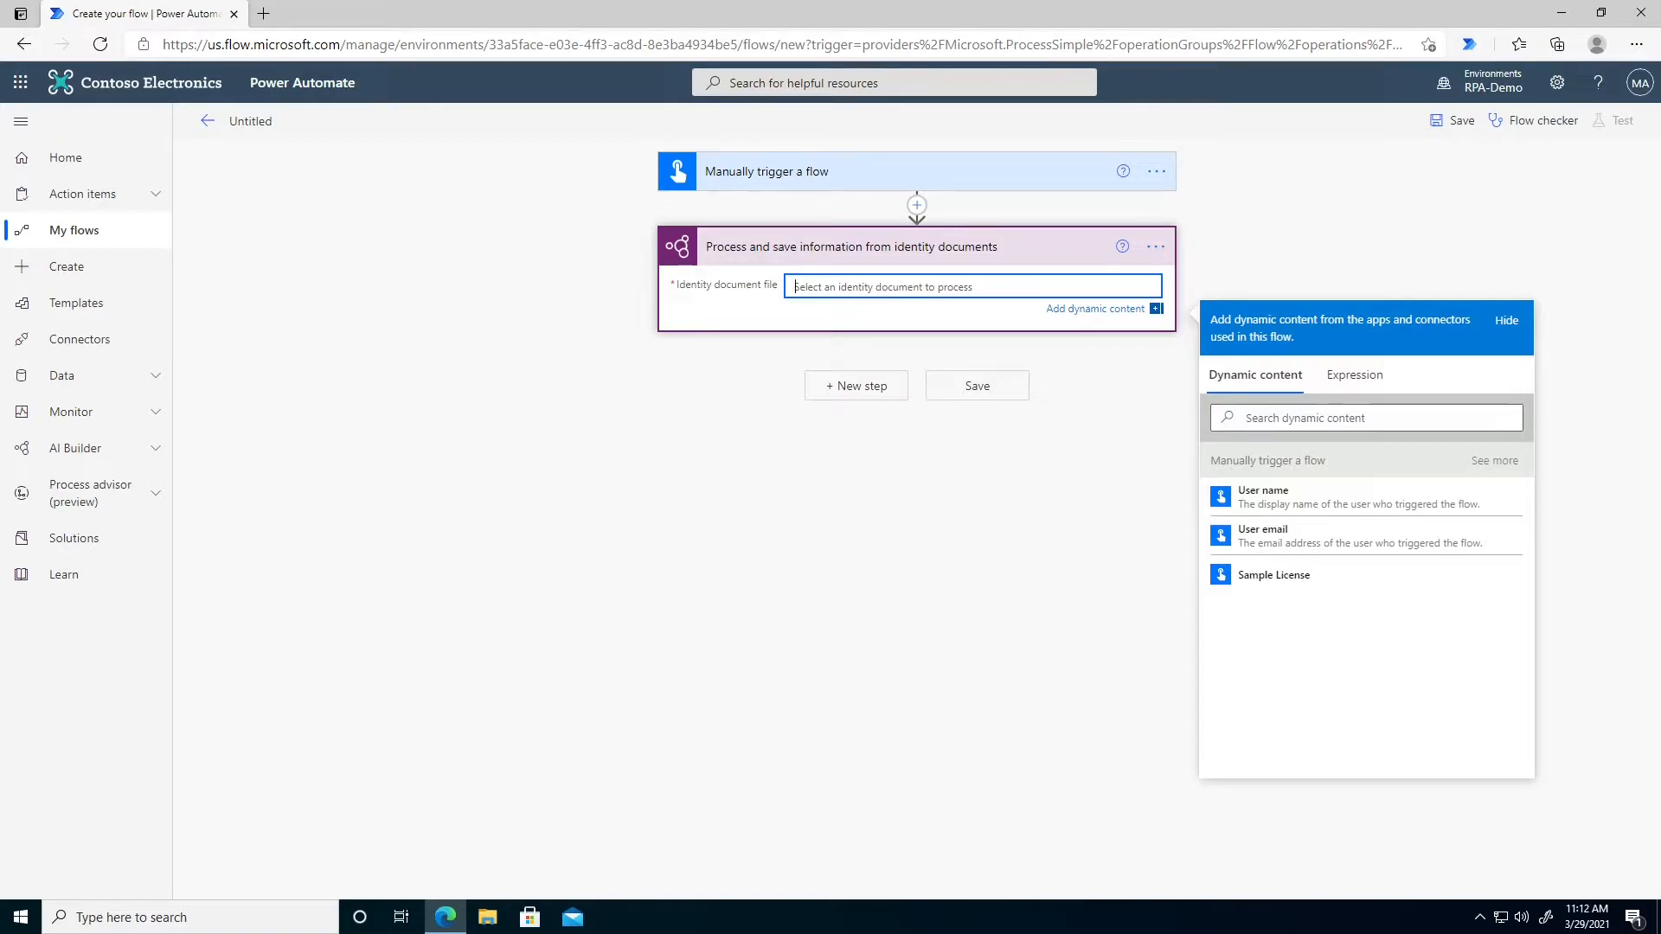
left_click(1290, 578)
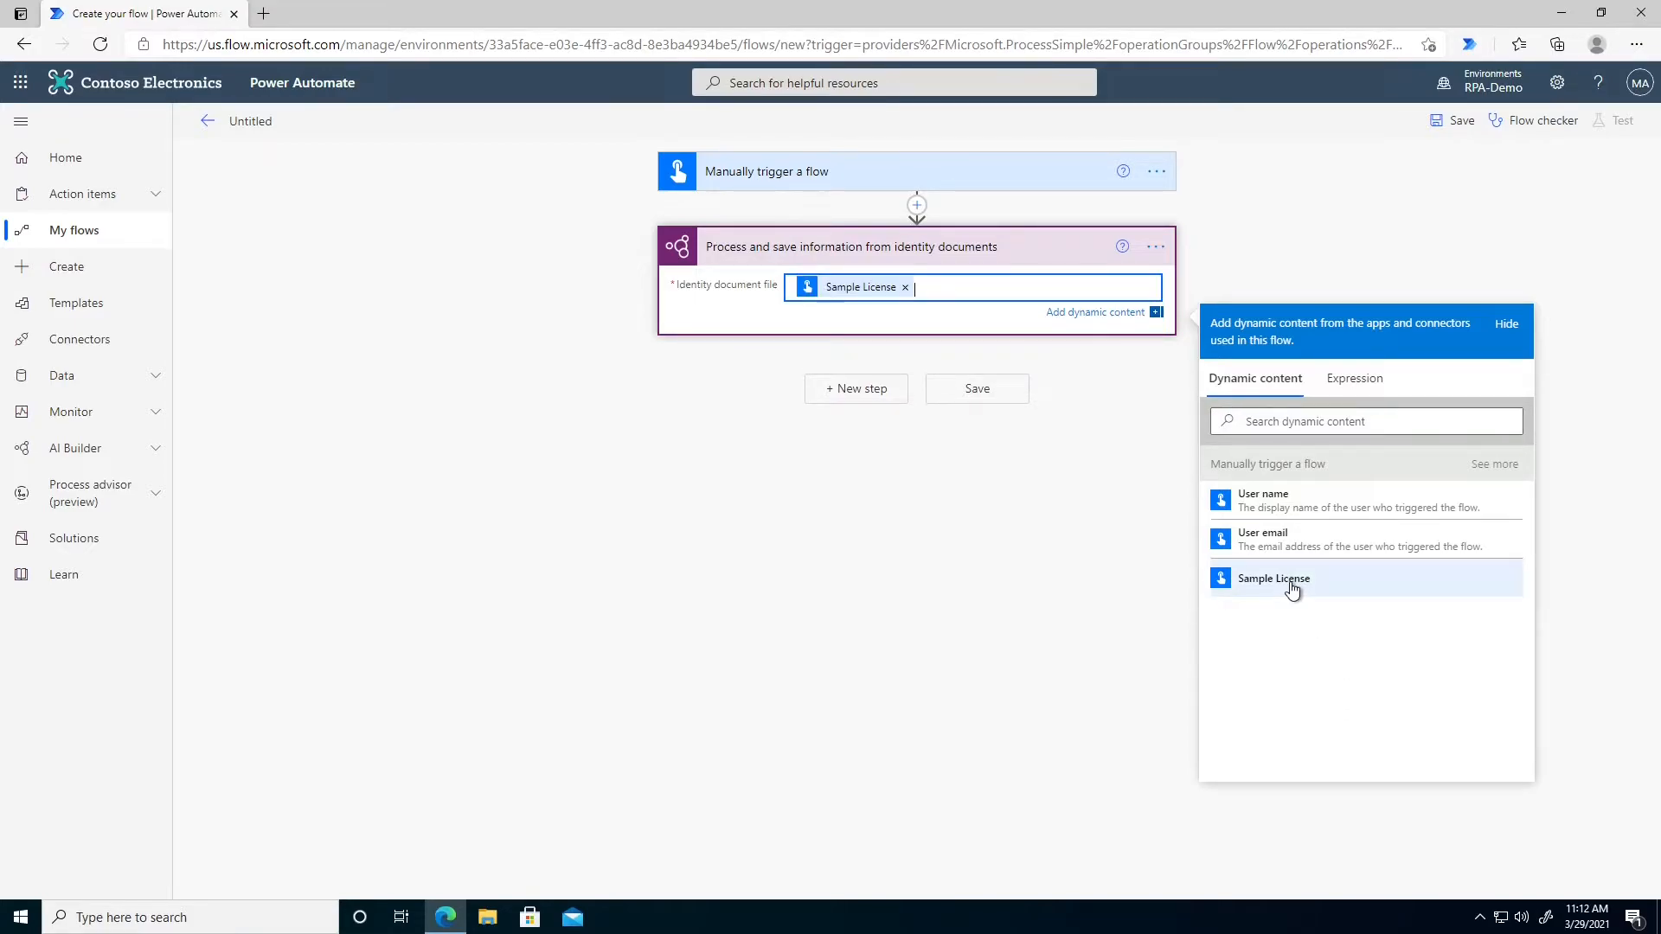
- Save the flow and run a manual test with Arkansas.jfif as the Sample License file
left_click(961, 395)
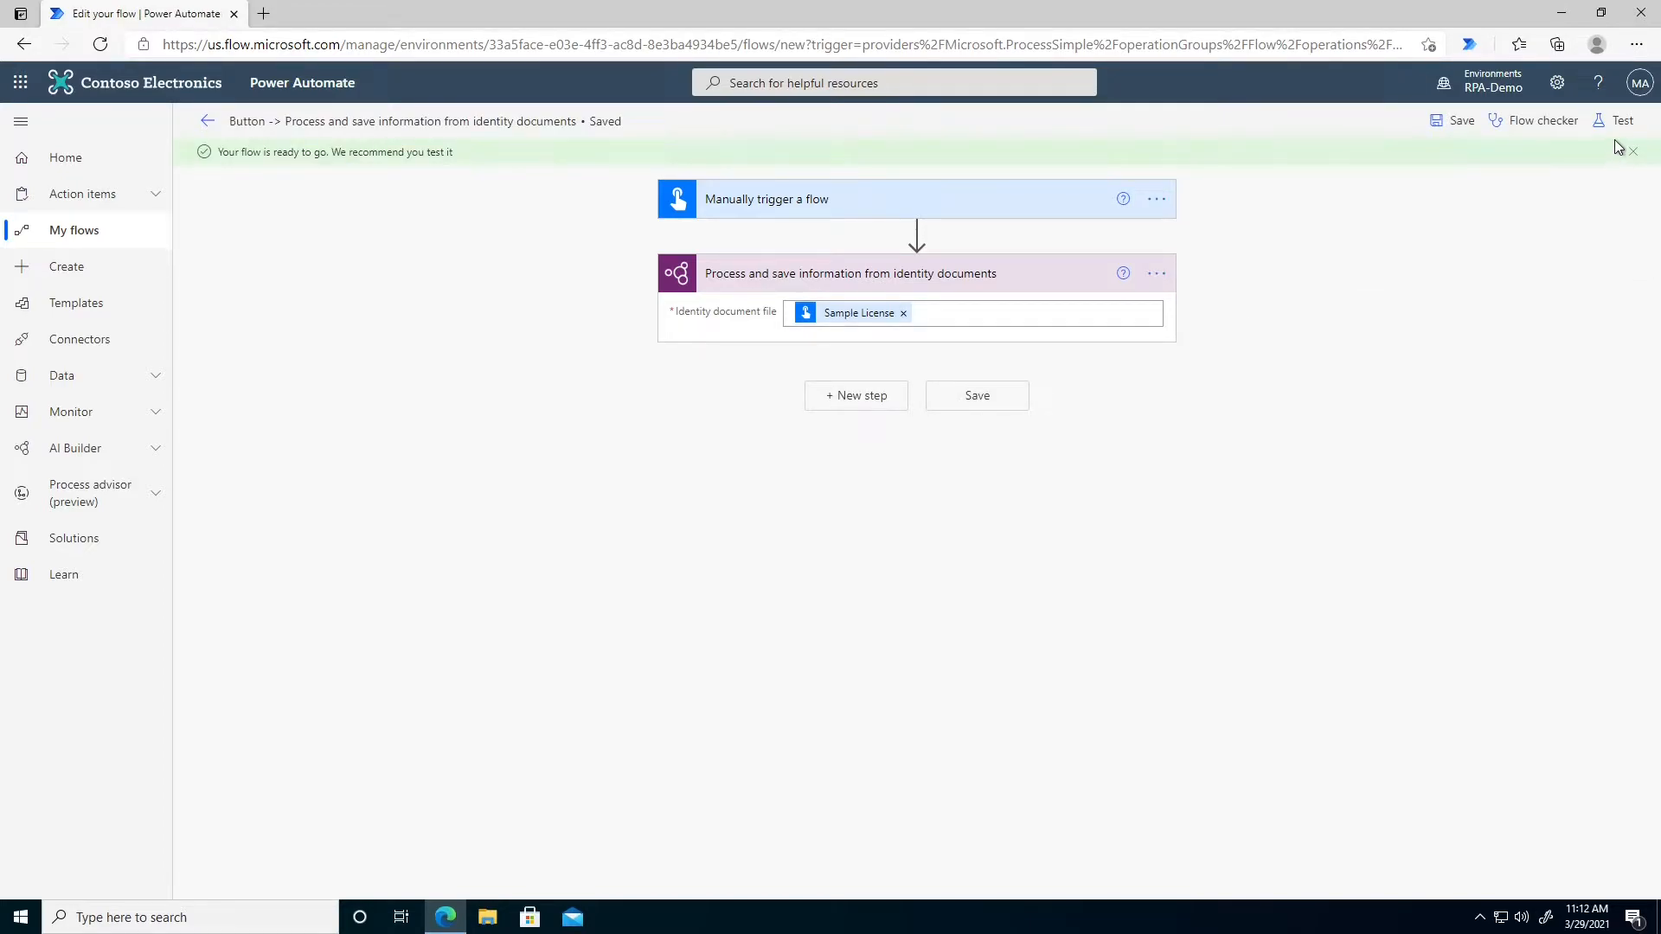
left_click(1617, 133)
left_click(1426, 164)
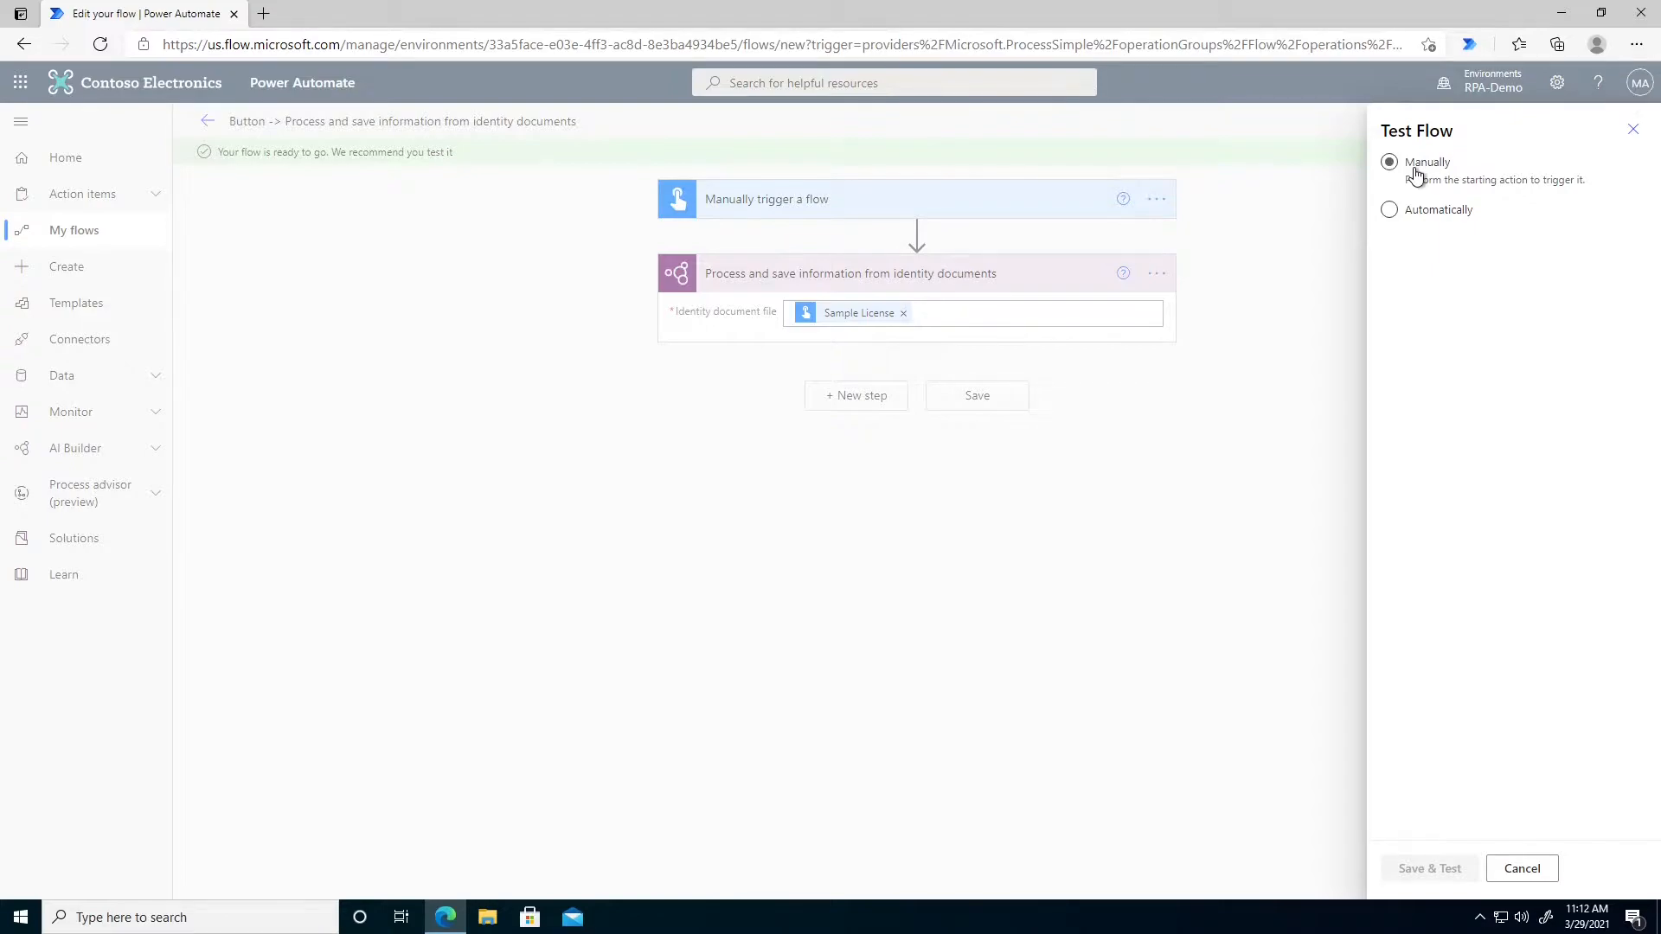
left_click(1430, 868)
left_click(1607, 264)
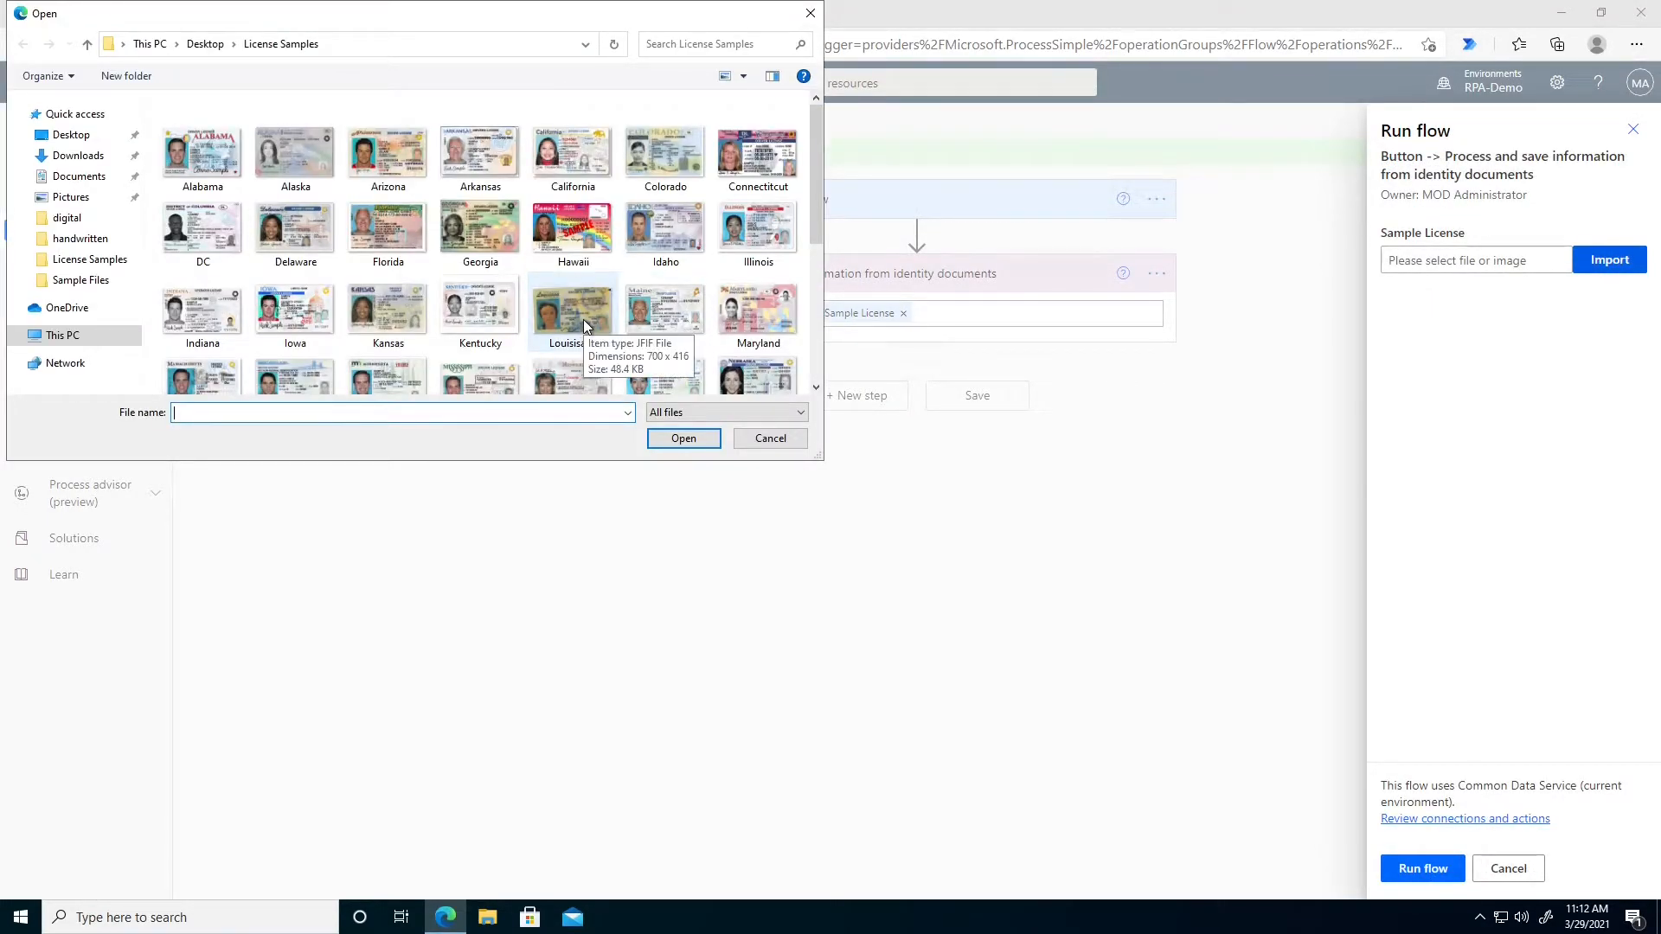
left_click(467, 158)
left_click(680, 438)
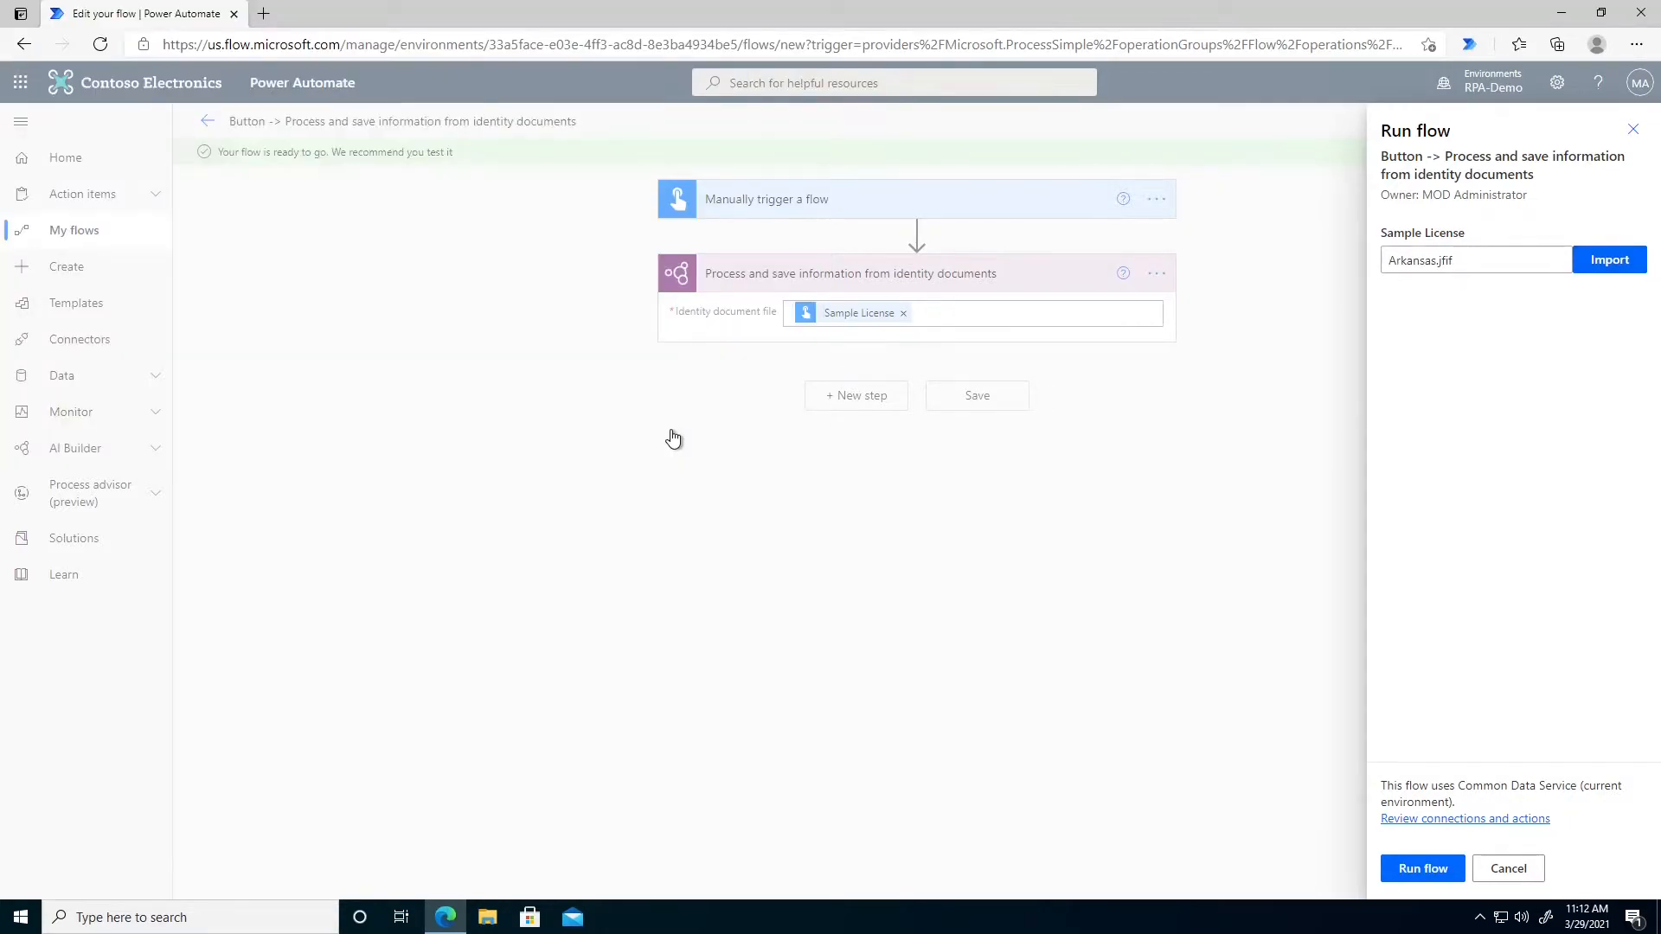
left_click(1410, 877)
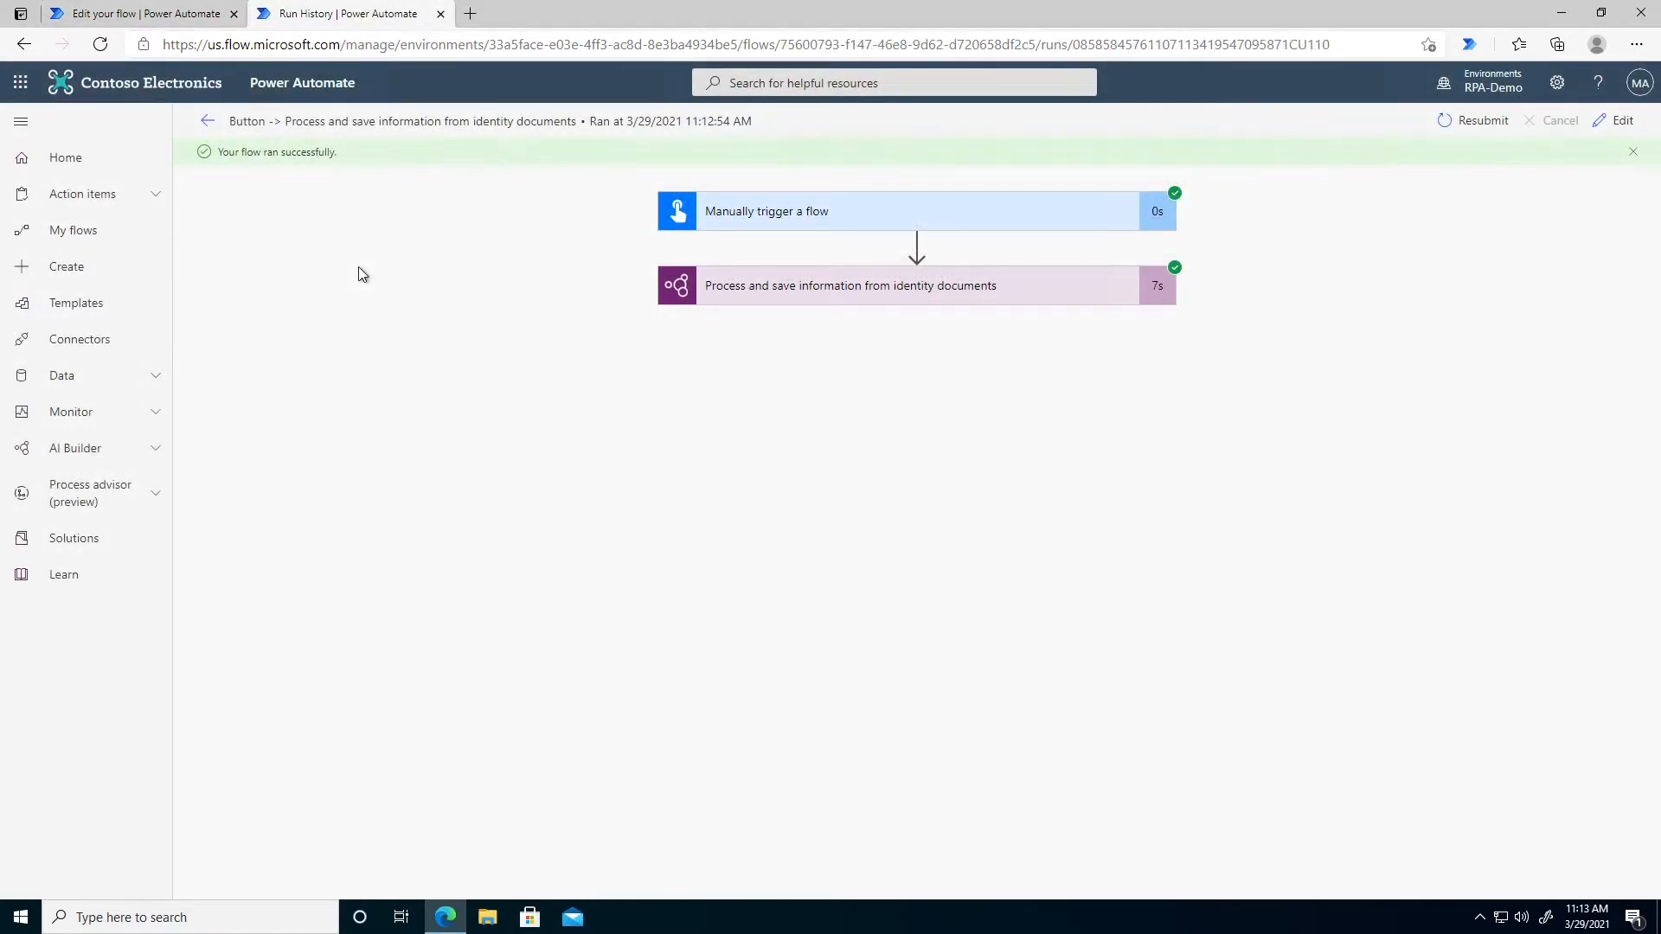
- Examine the extracted fields and confidence scores output by the identity documents action in the flow run
left_click(868, 294)
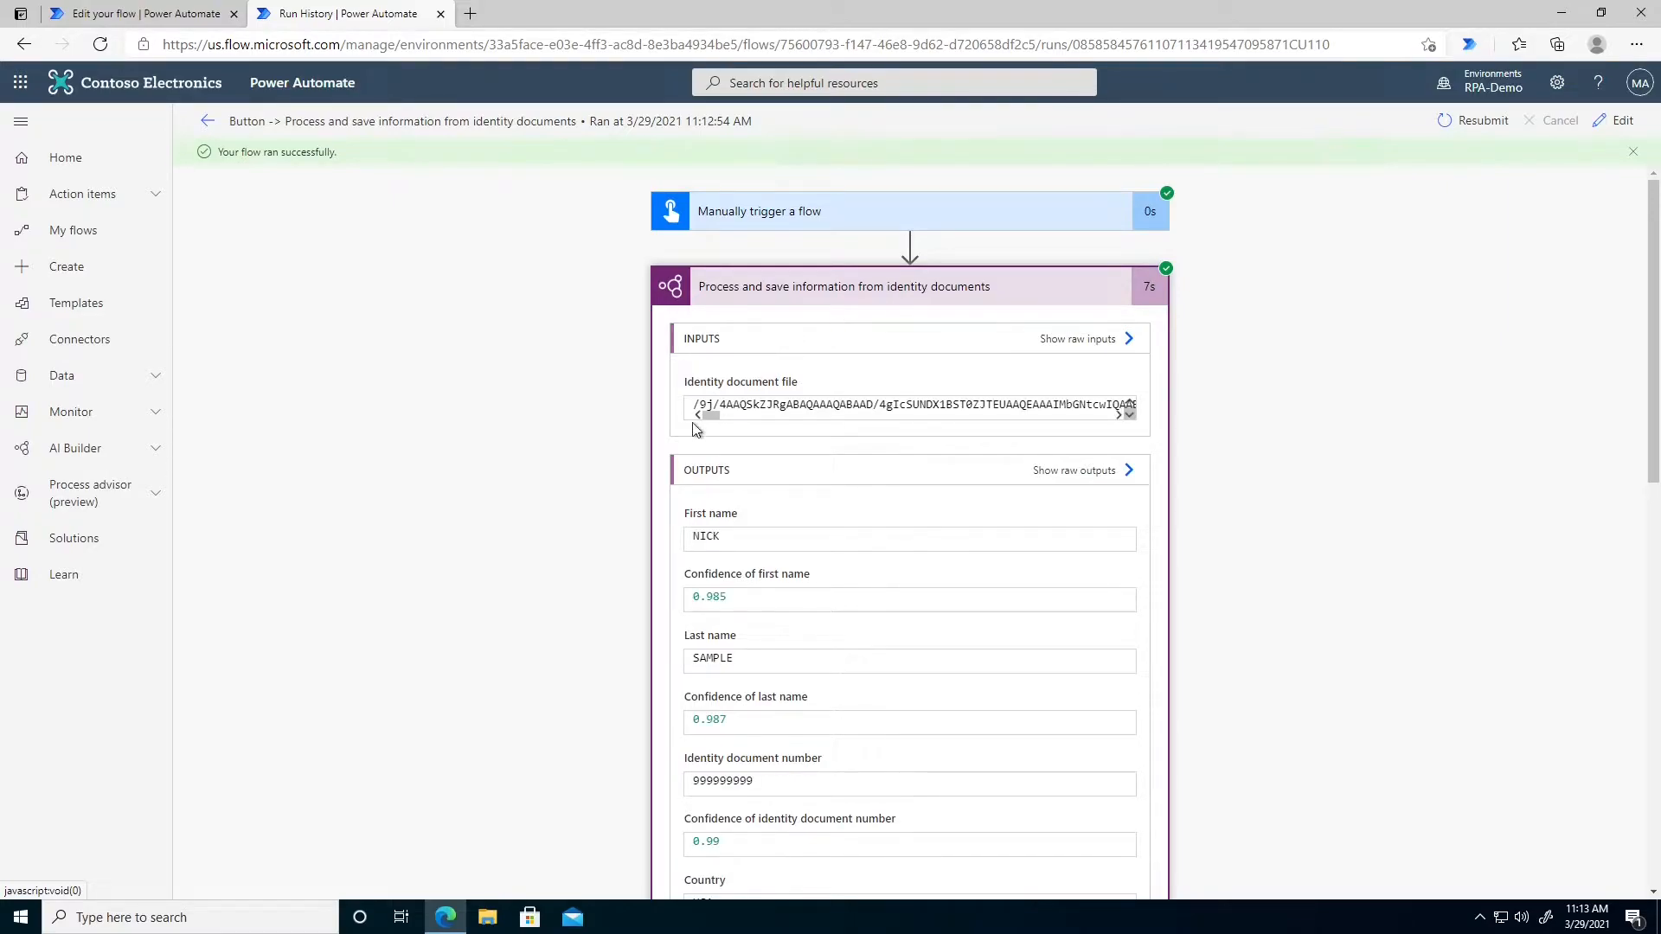
scroll(623, 584, "down", 1)
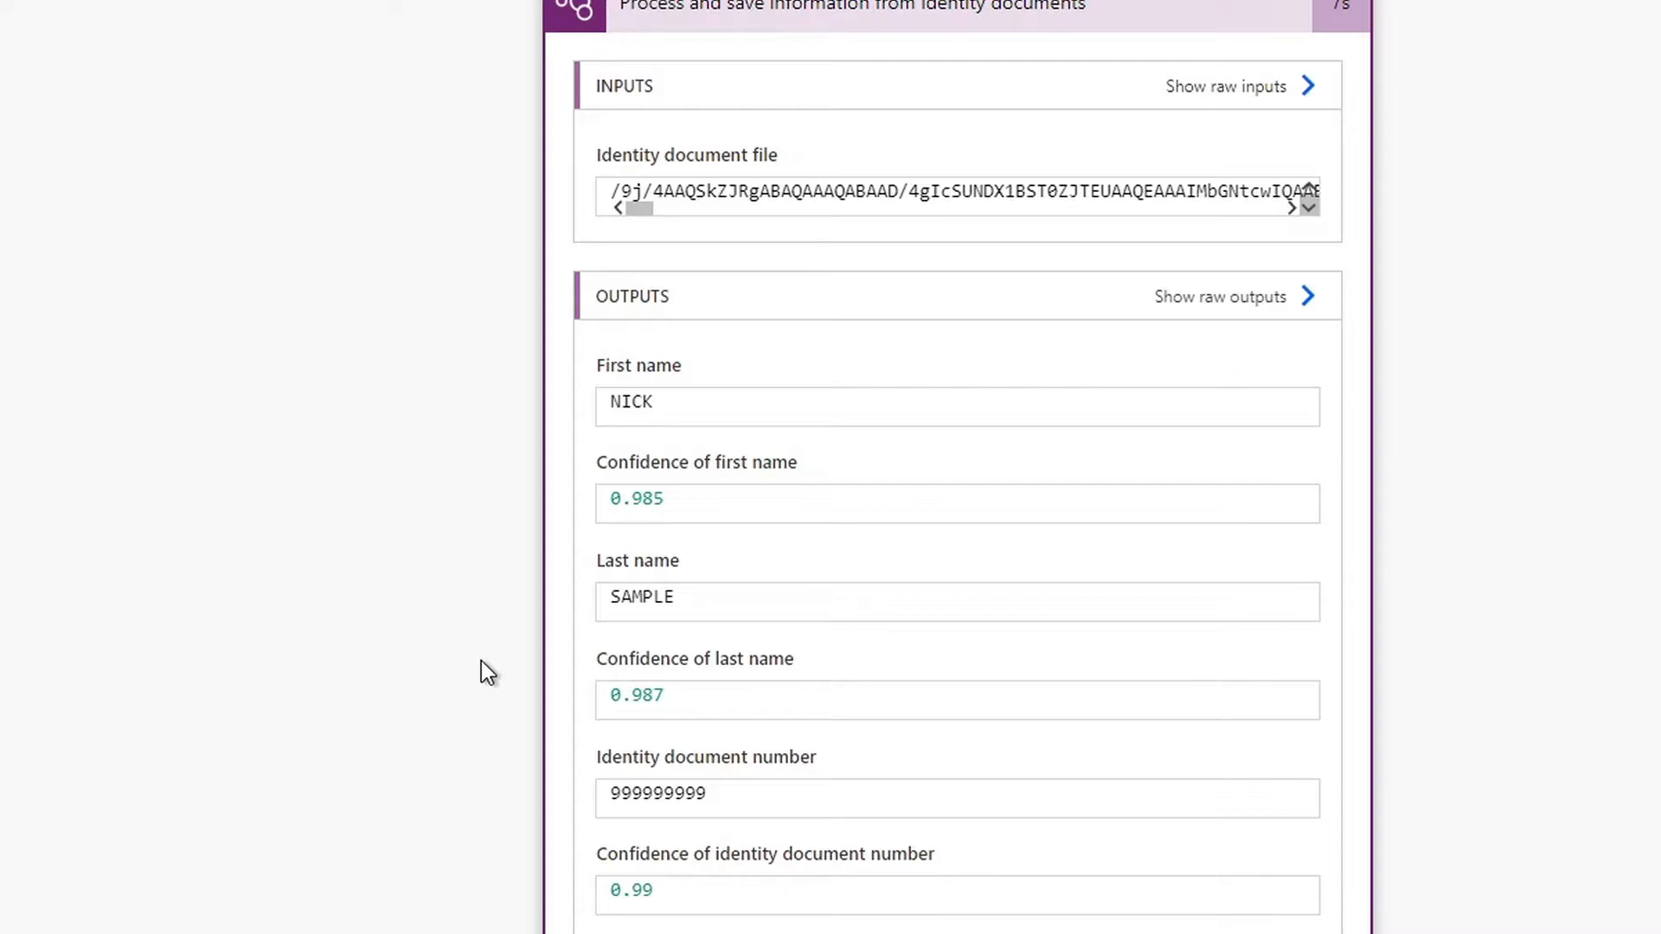
scroll(901, 668, "down", 4)
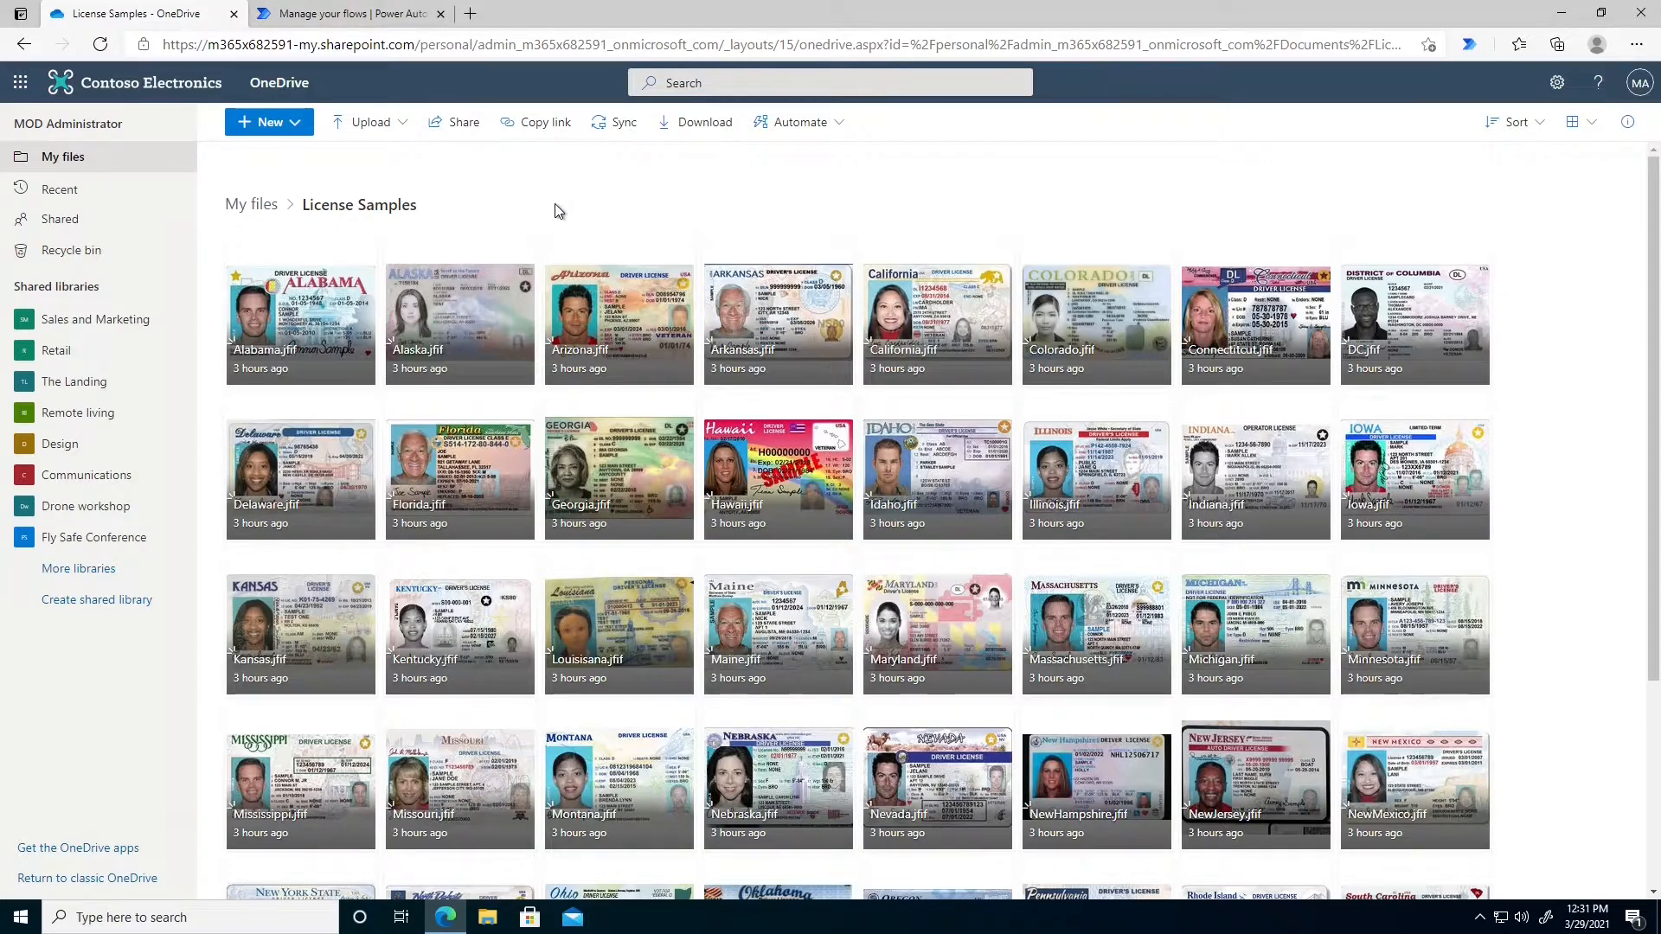
- Open the Process All Sample Drivers Licenses flow for editing and expand its trigger and the "List files in folder" action
left_click(398, 24)
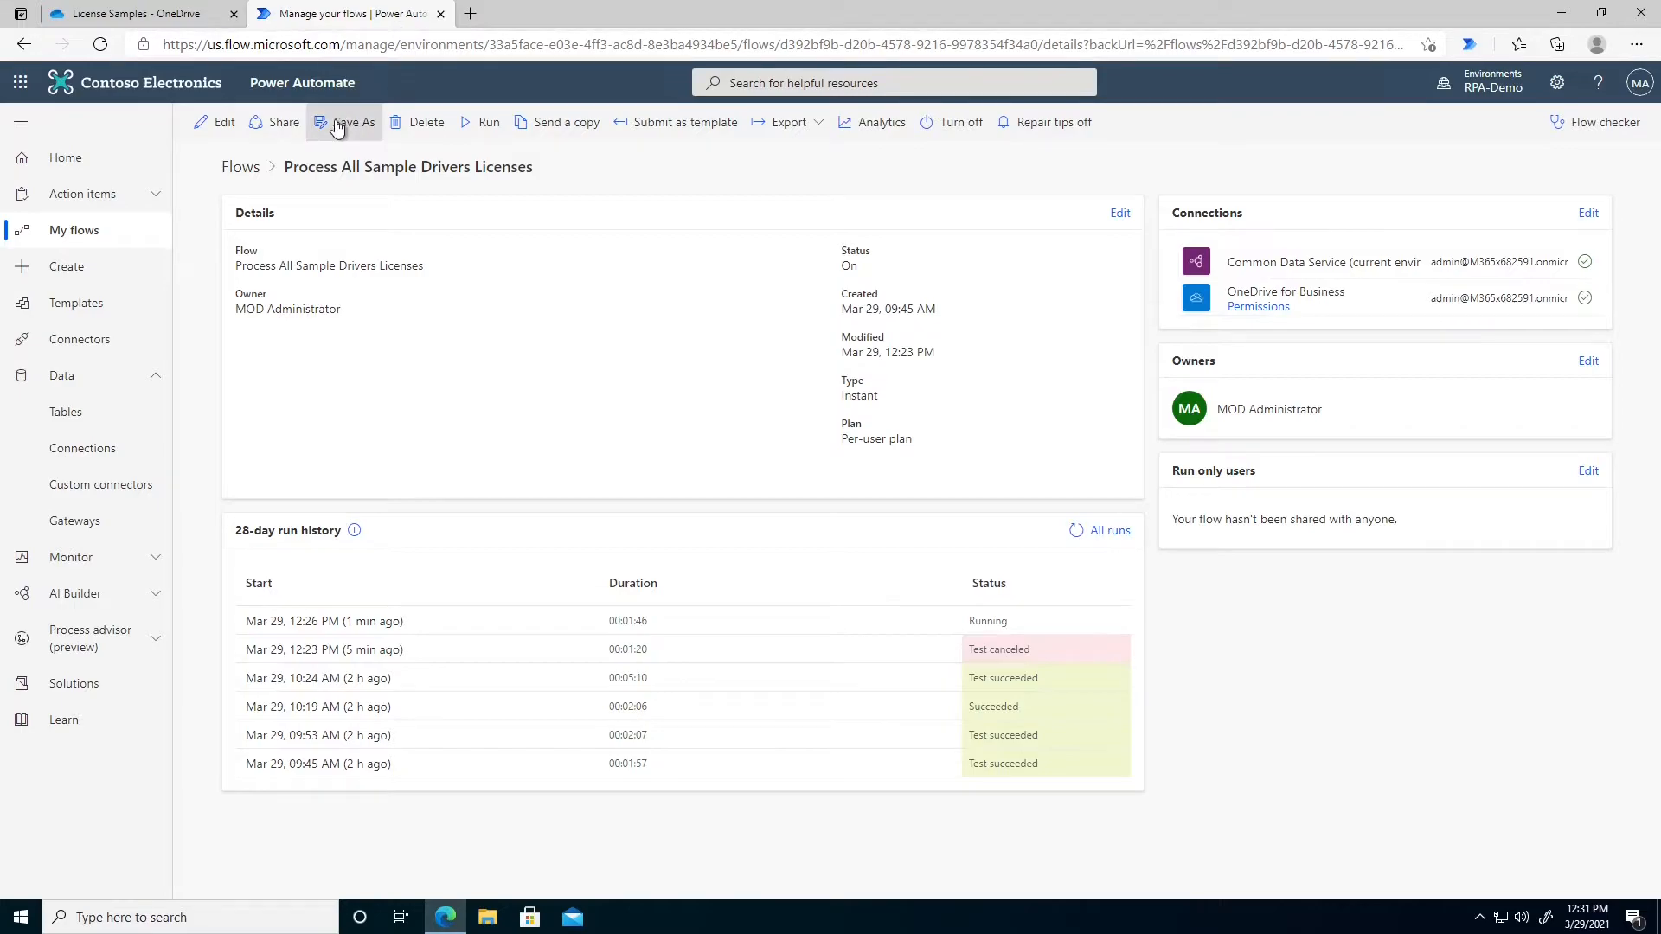
left_click(201, 135)
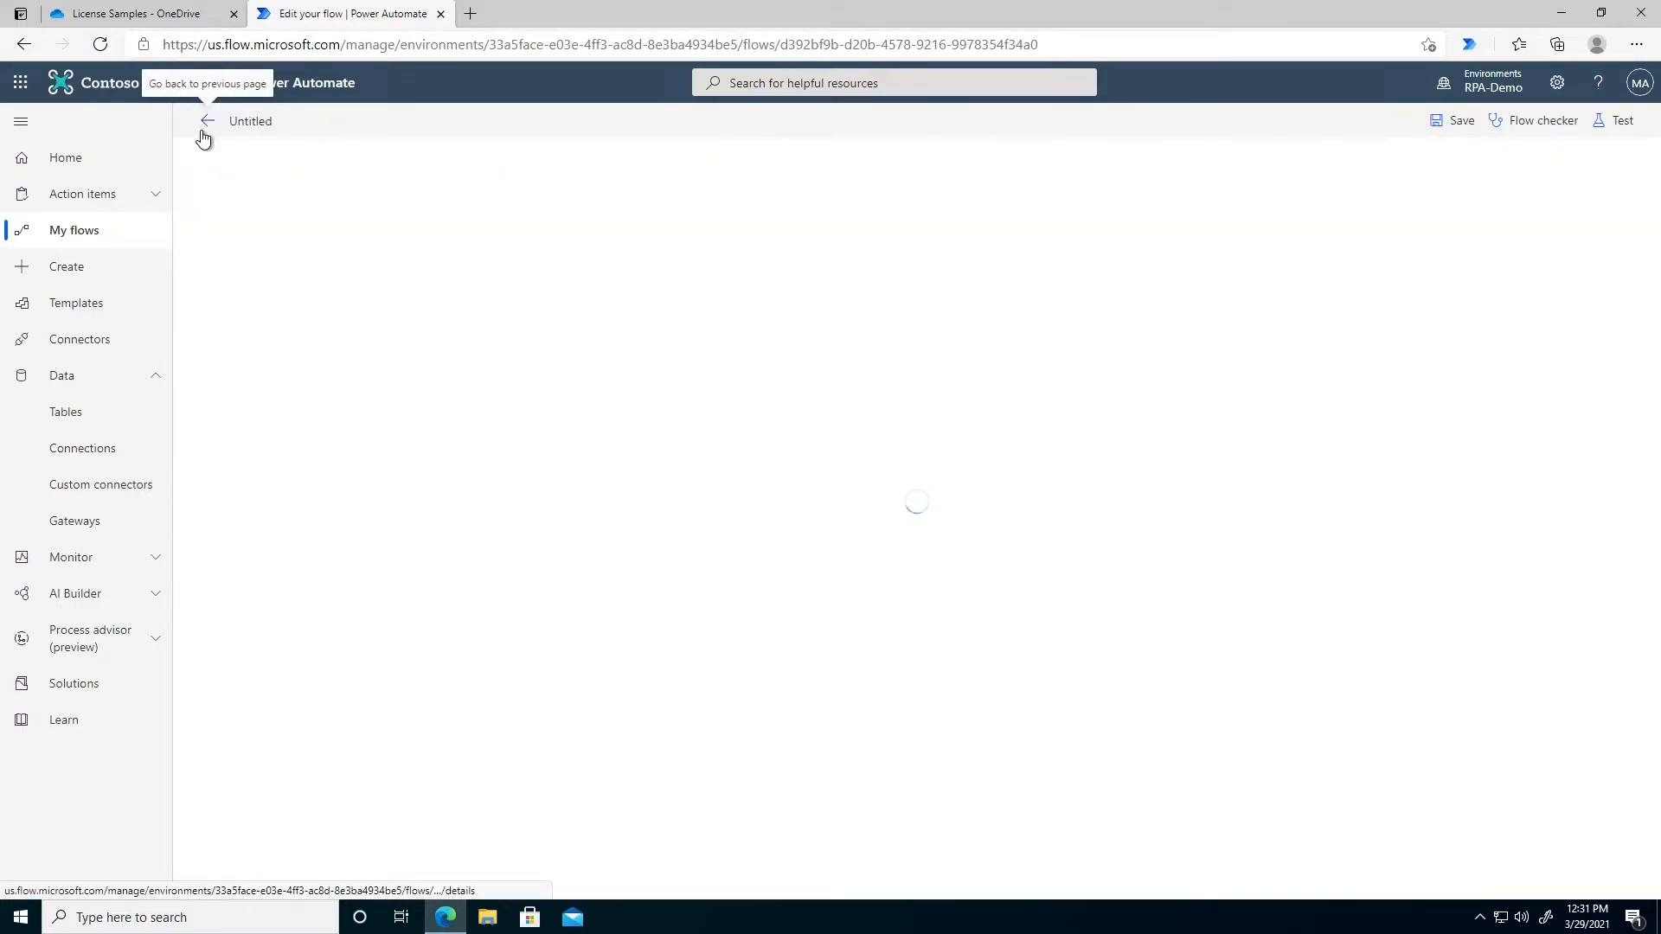
left_click(826, 170)
left_click(723, 359)
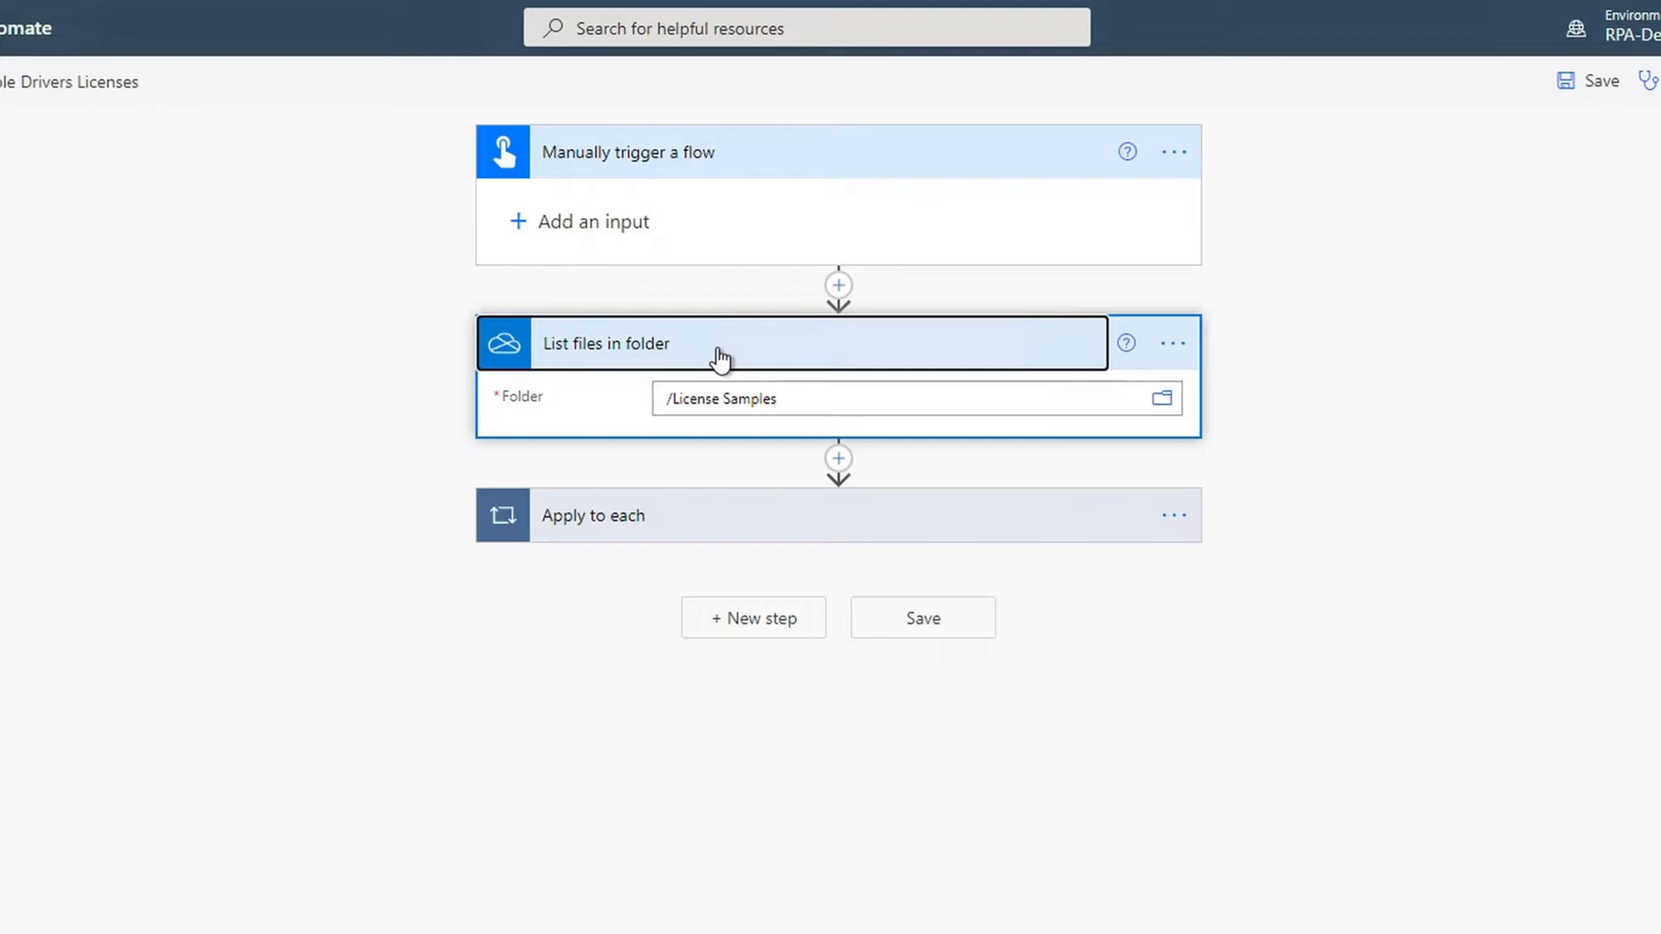
- Check the pagination and other settings of the "List files in folder" action, leaving them without changes
left_click(1173, 343)
left_click(1278, 517)
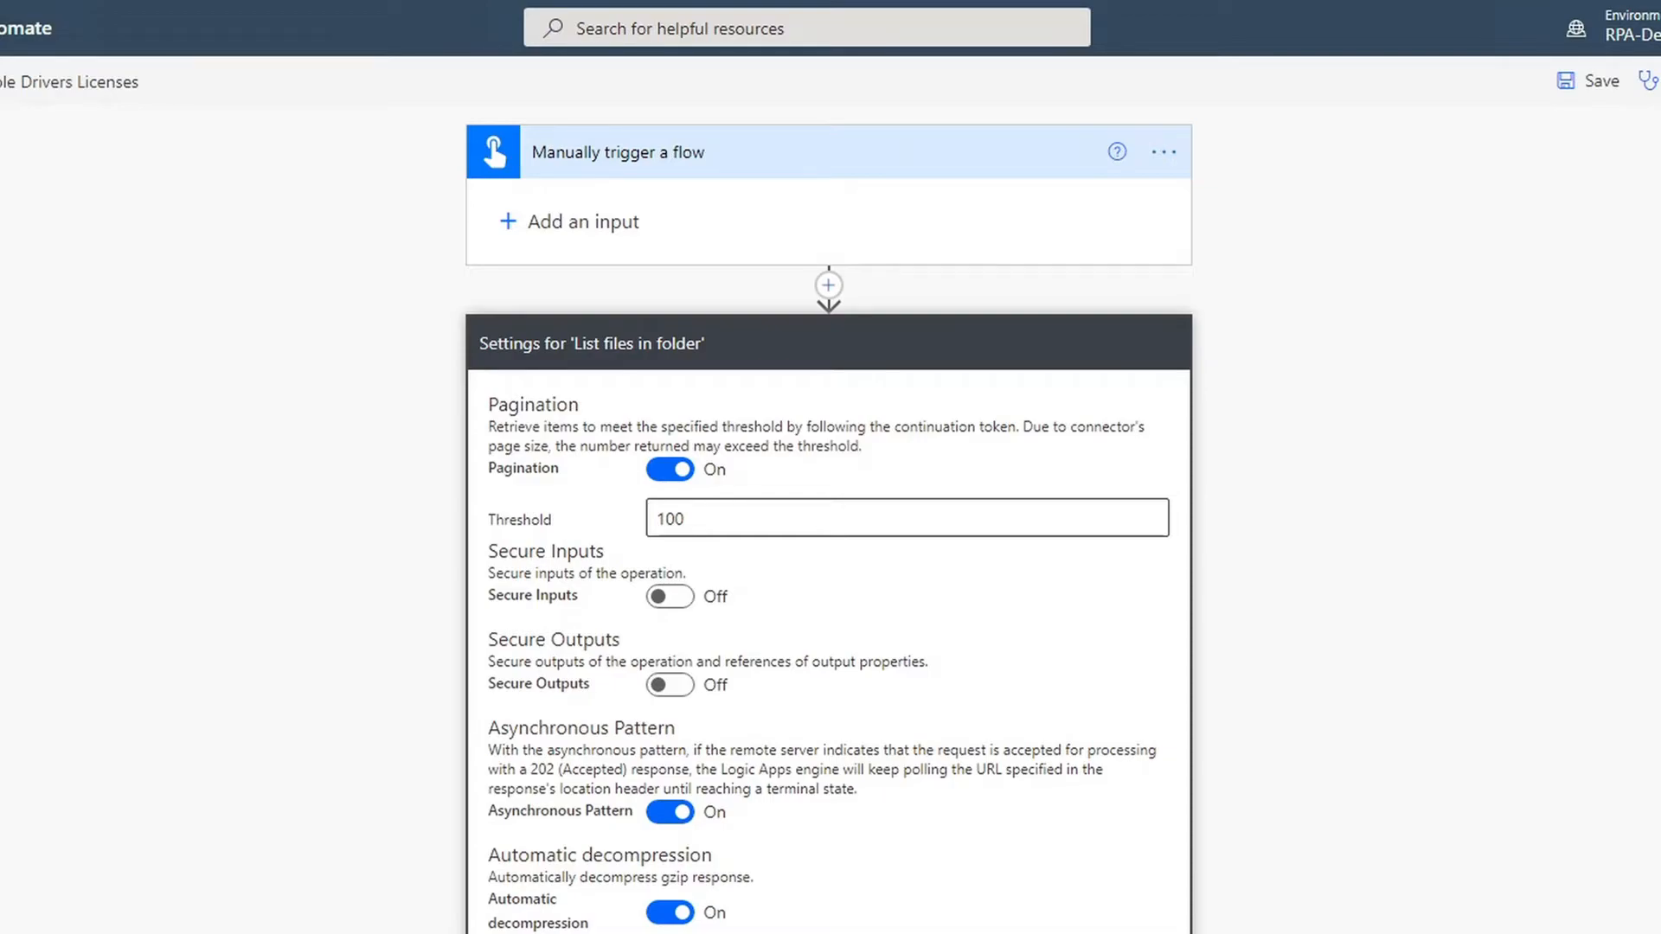
scroll(942, 790, "down", 4)
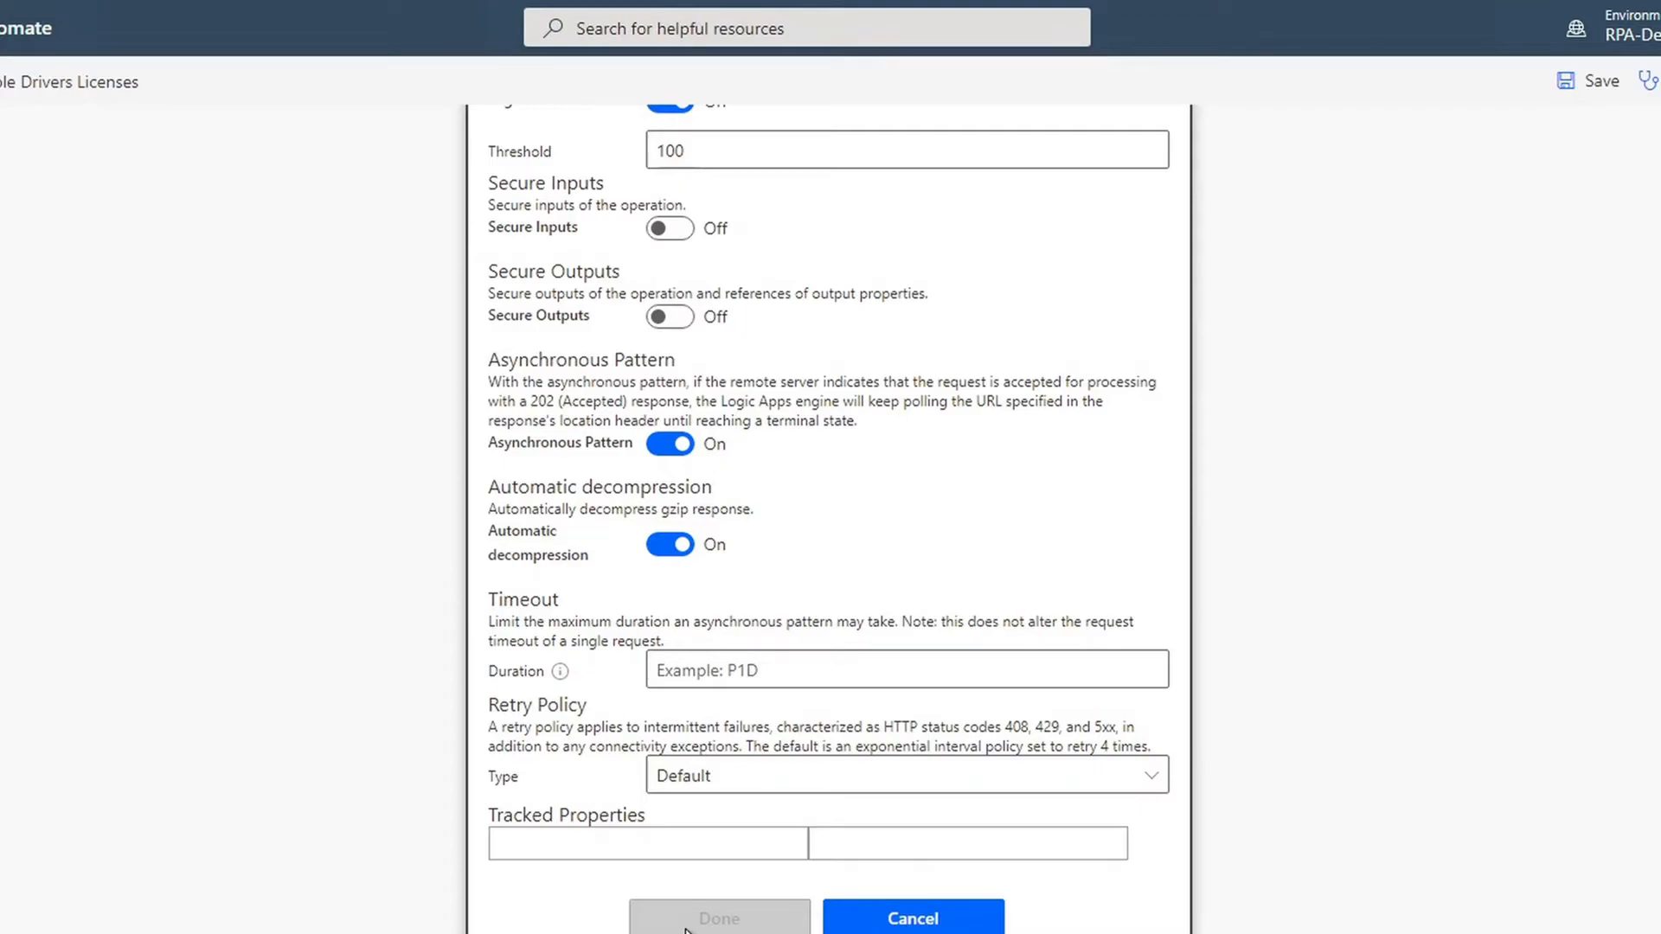
left_click(892, 926)
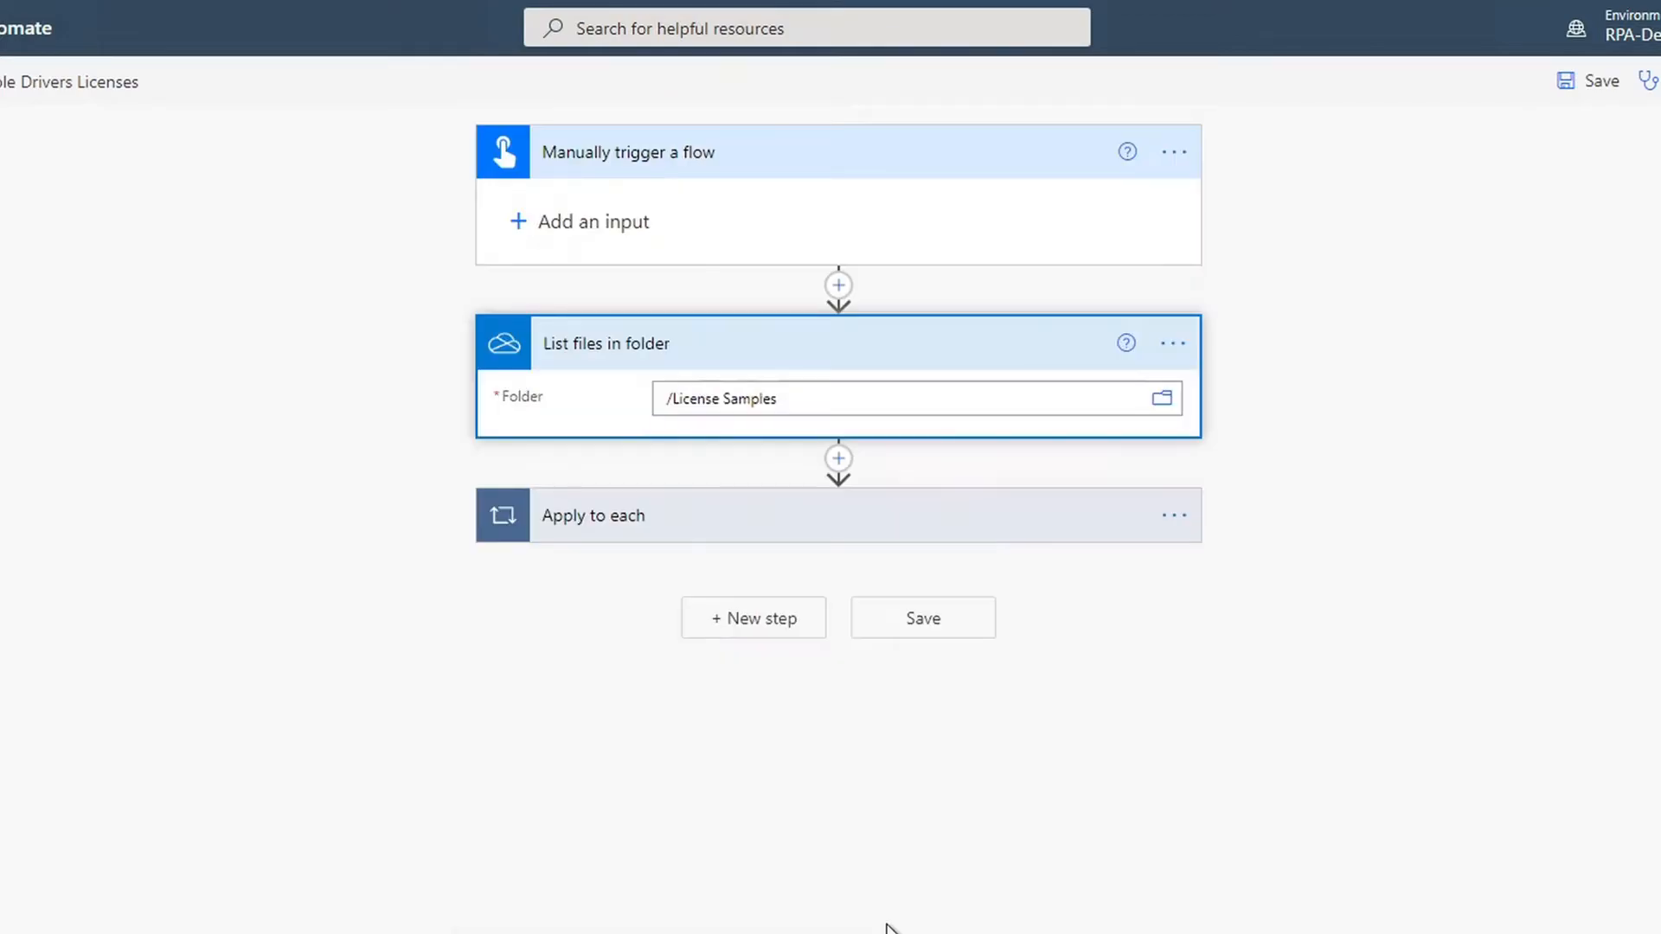
- Inspect the "Apply to each" loop and the file input of its identity documents processing action
left_click(711, 512)
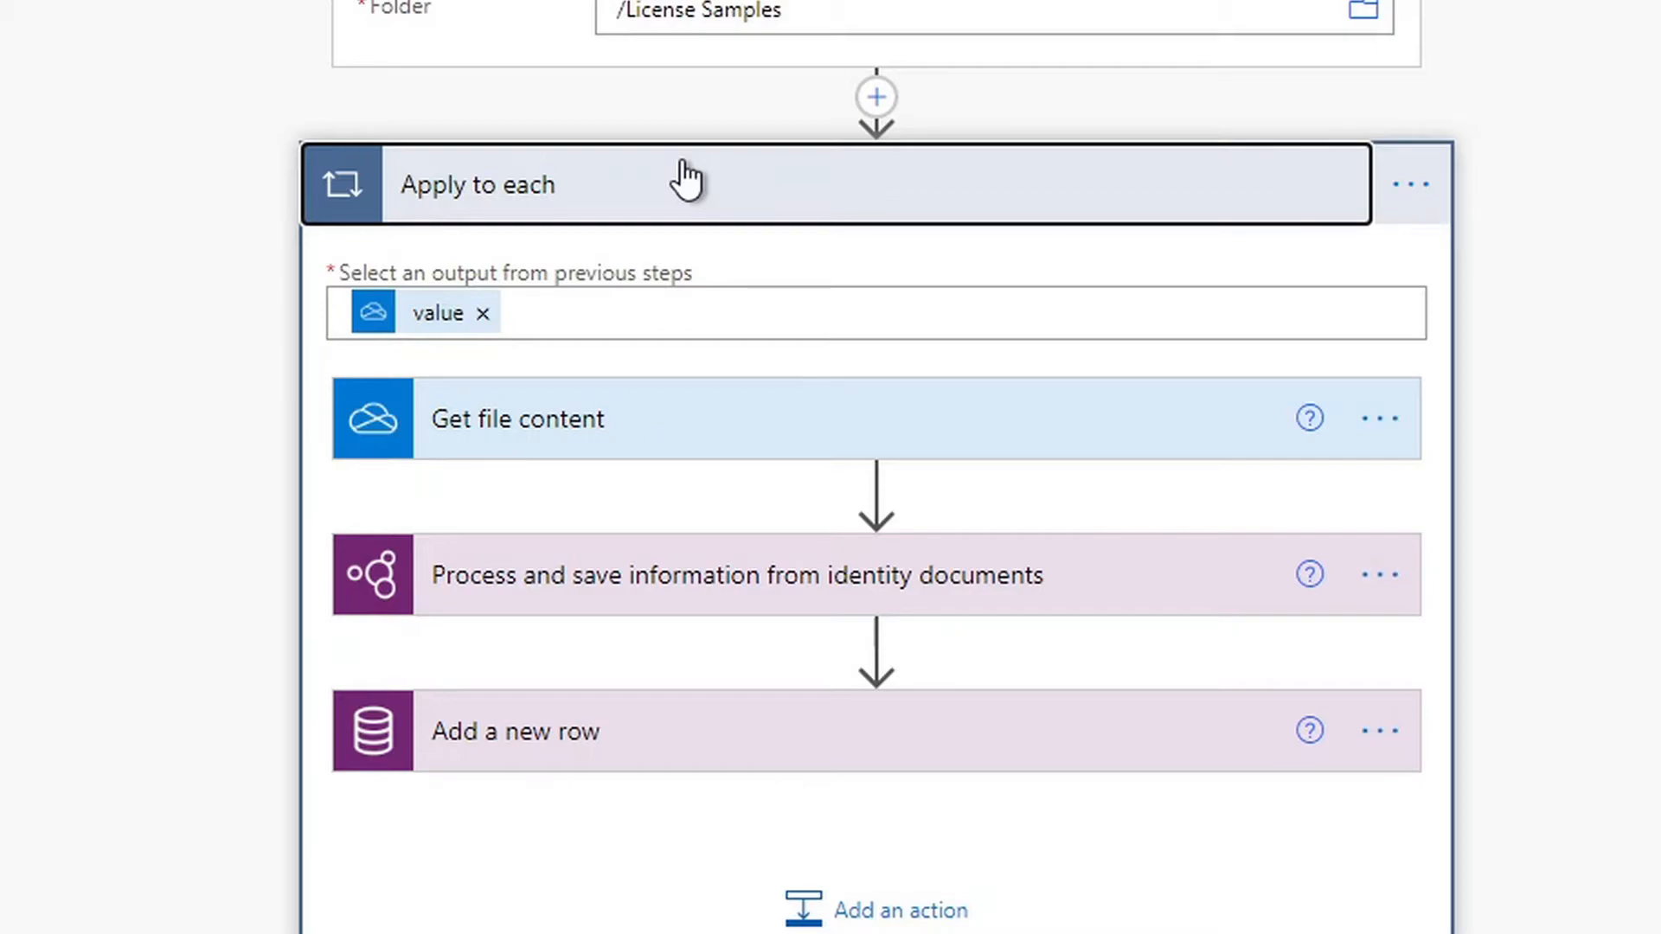
mouse_move(750, 489)
left_click(731, 578)
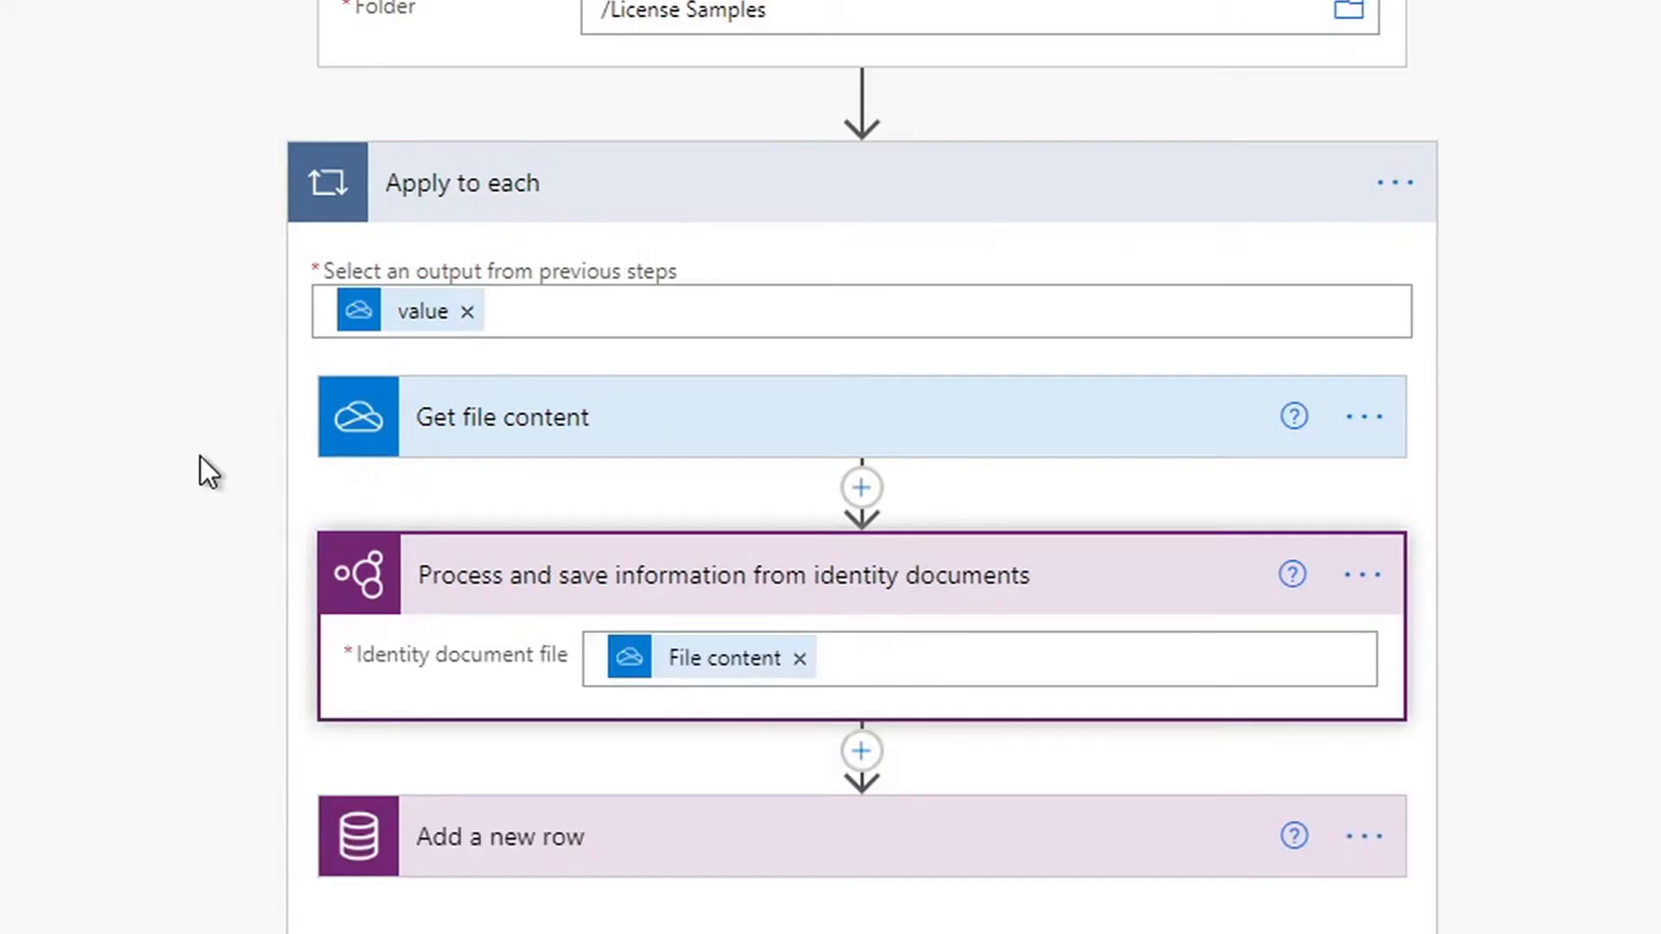
- Examine the "Add a new row" action's table and all its field mappings, including the advanced options
scroll(200, 455, "down", 1)
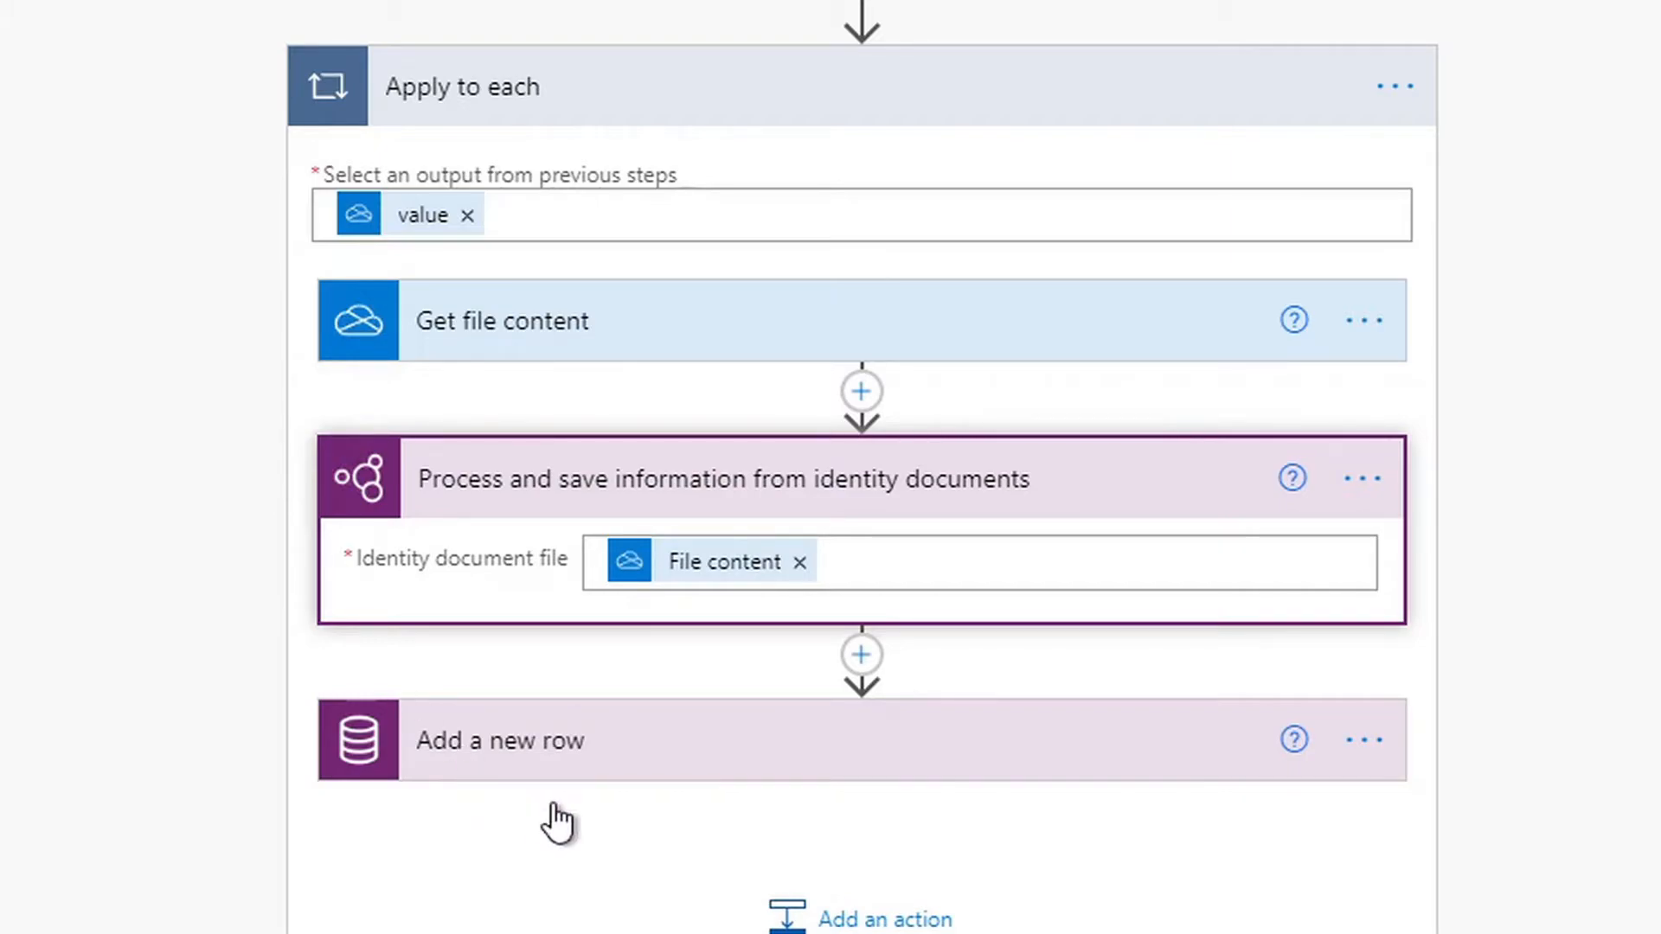
left_click(578, 766)
scroll(154, 704, "down", 3)
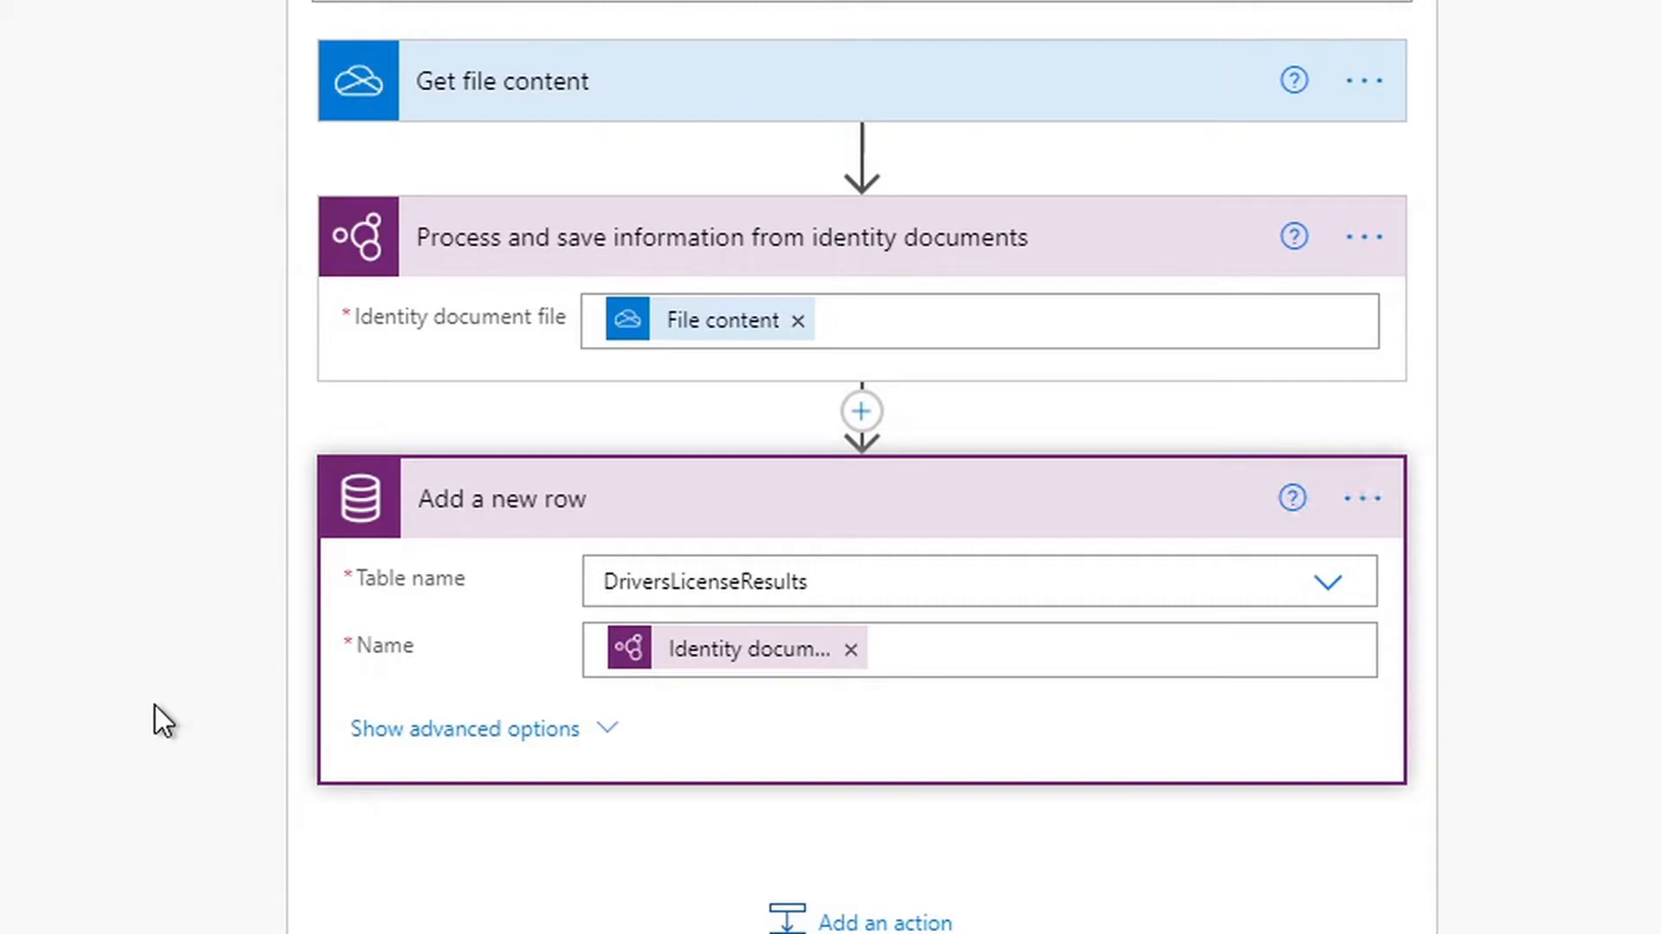
left_click(509, 734)
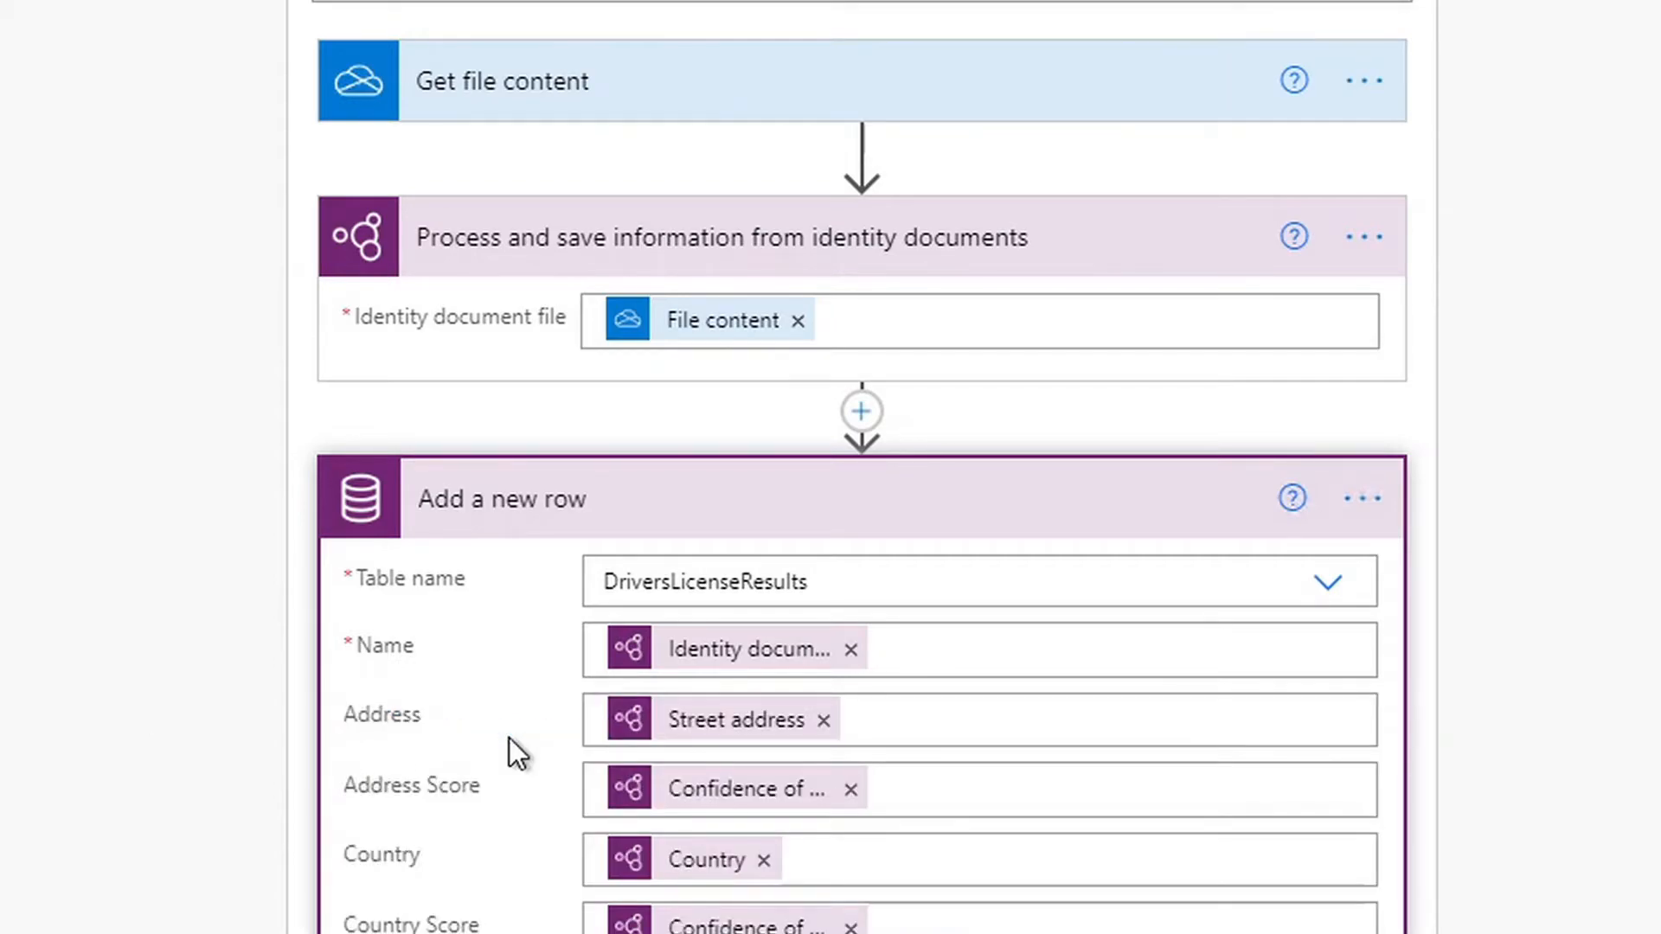
scroll(490, 750, "down", 9)
scroll(448, 773, "down", 3)
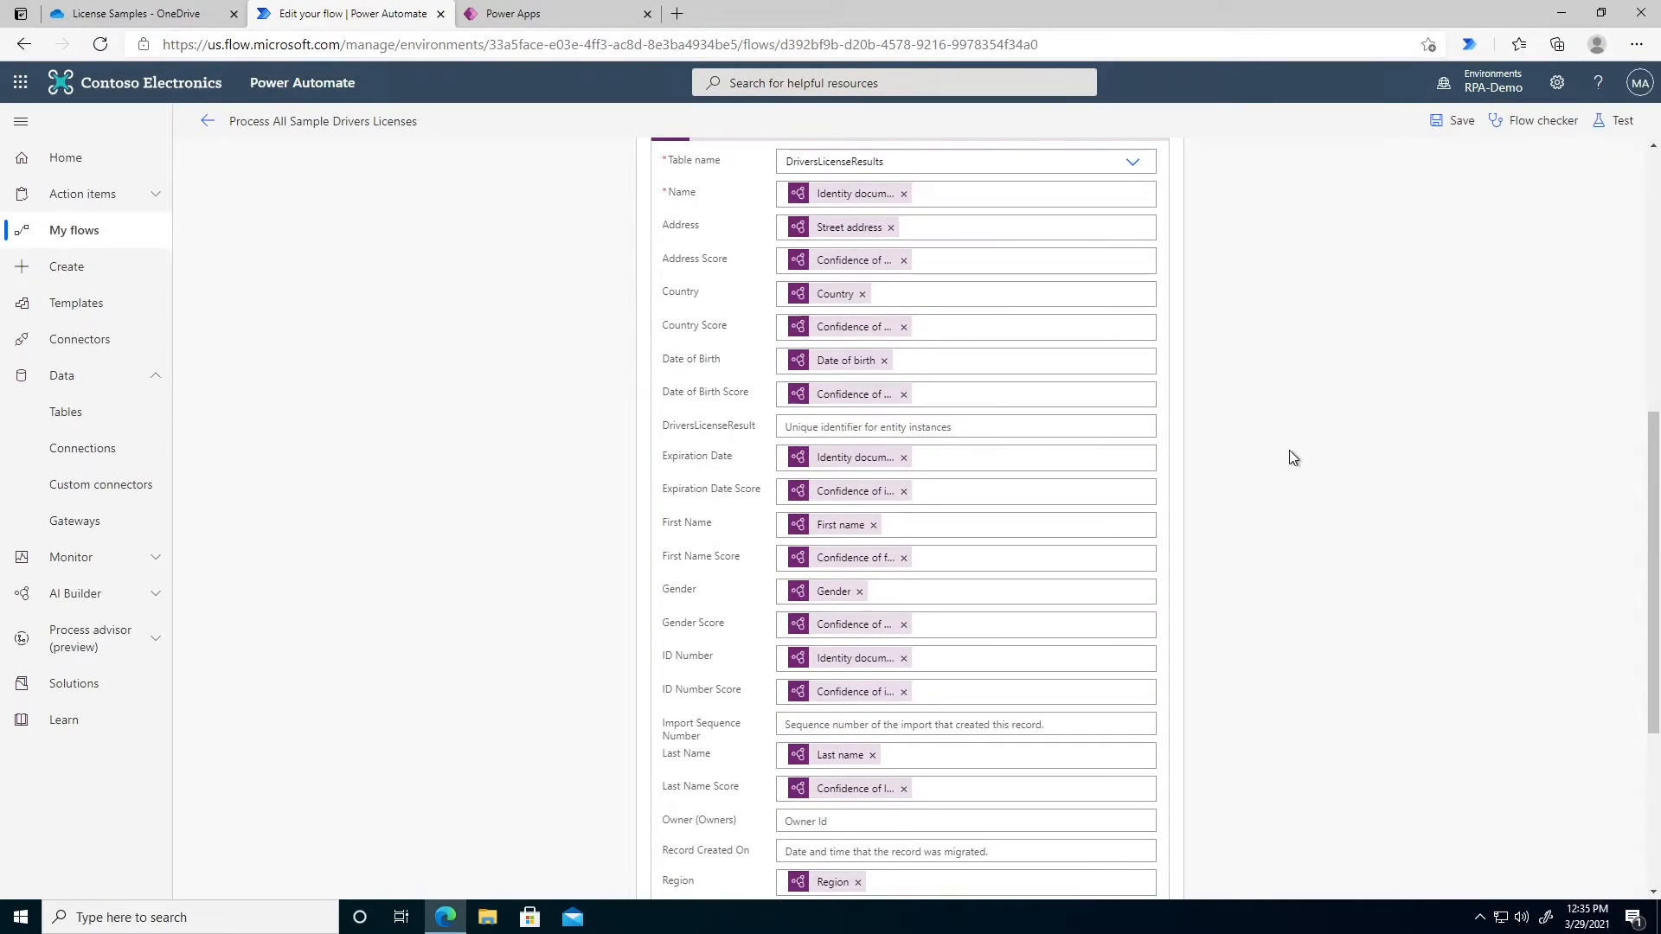
- Run a manual test of the Process All Sample Drivers Licenses flow
left_click(1615, 120)
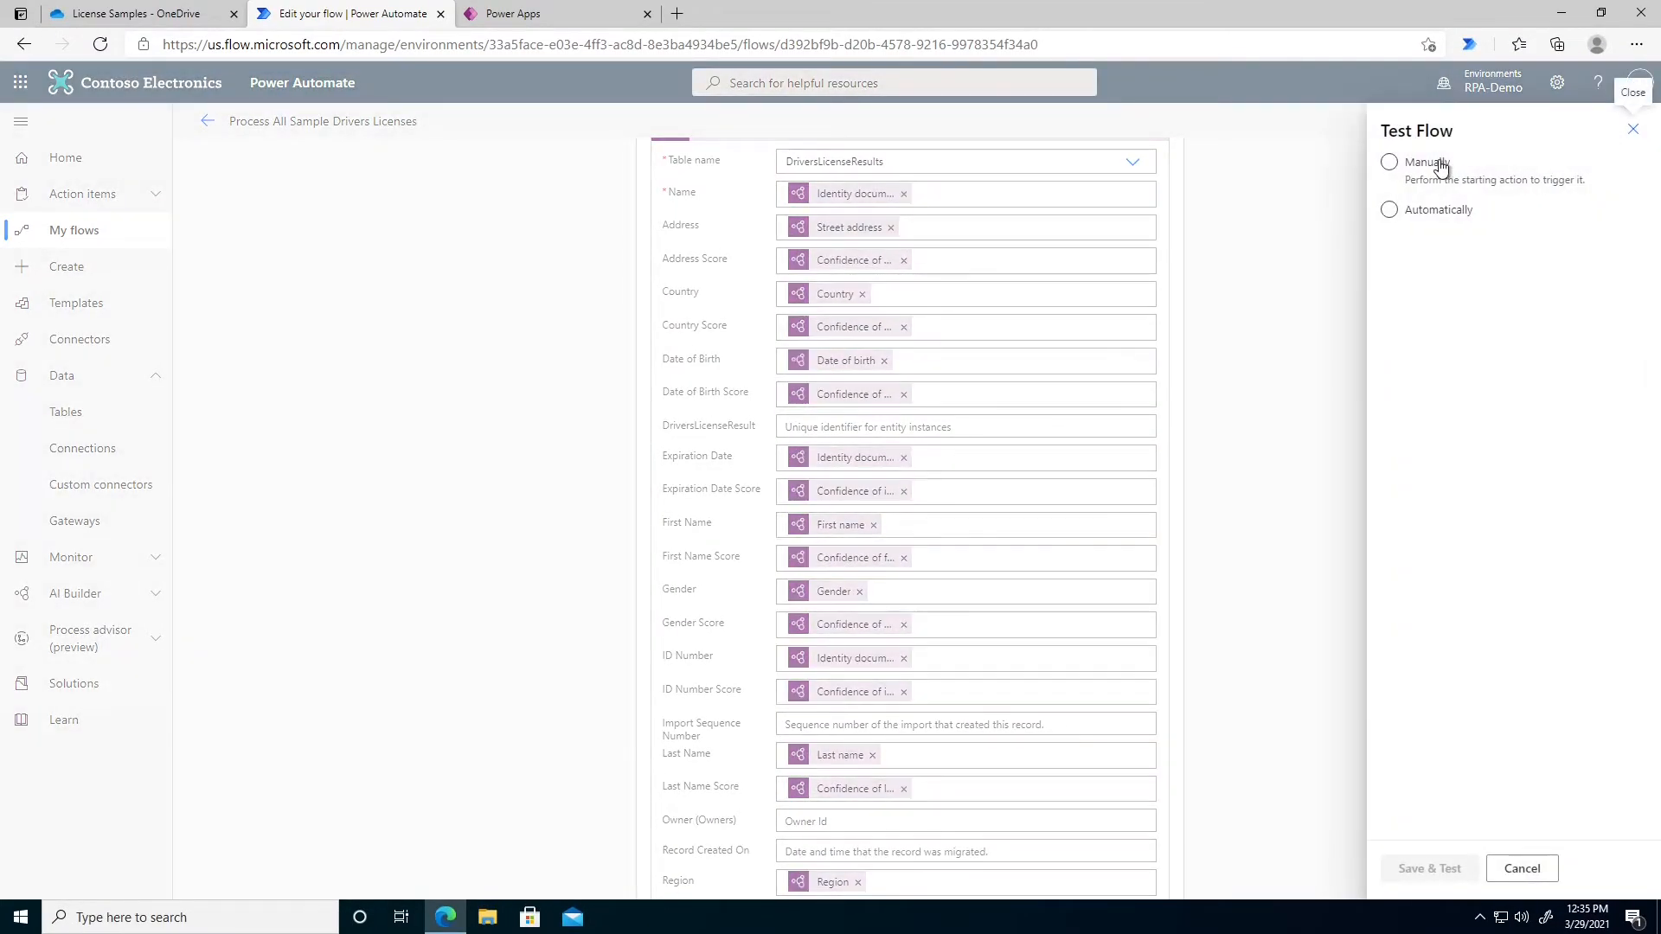
left_click(1389, 162)
left_click(1423, 868)
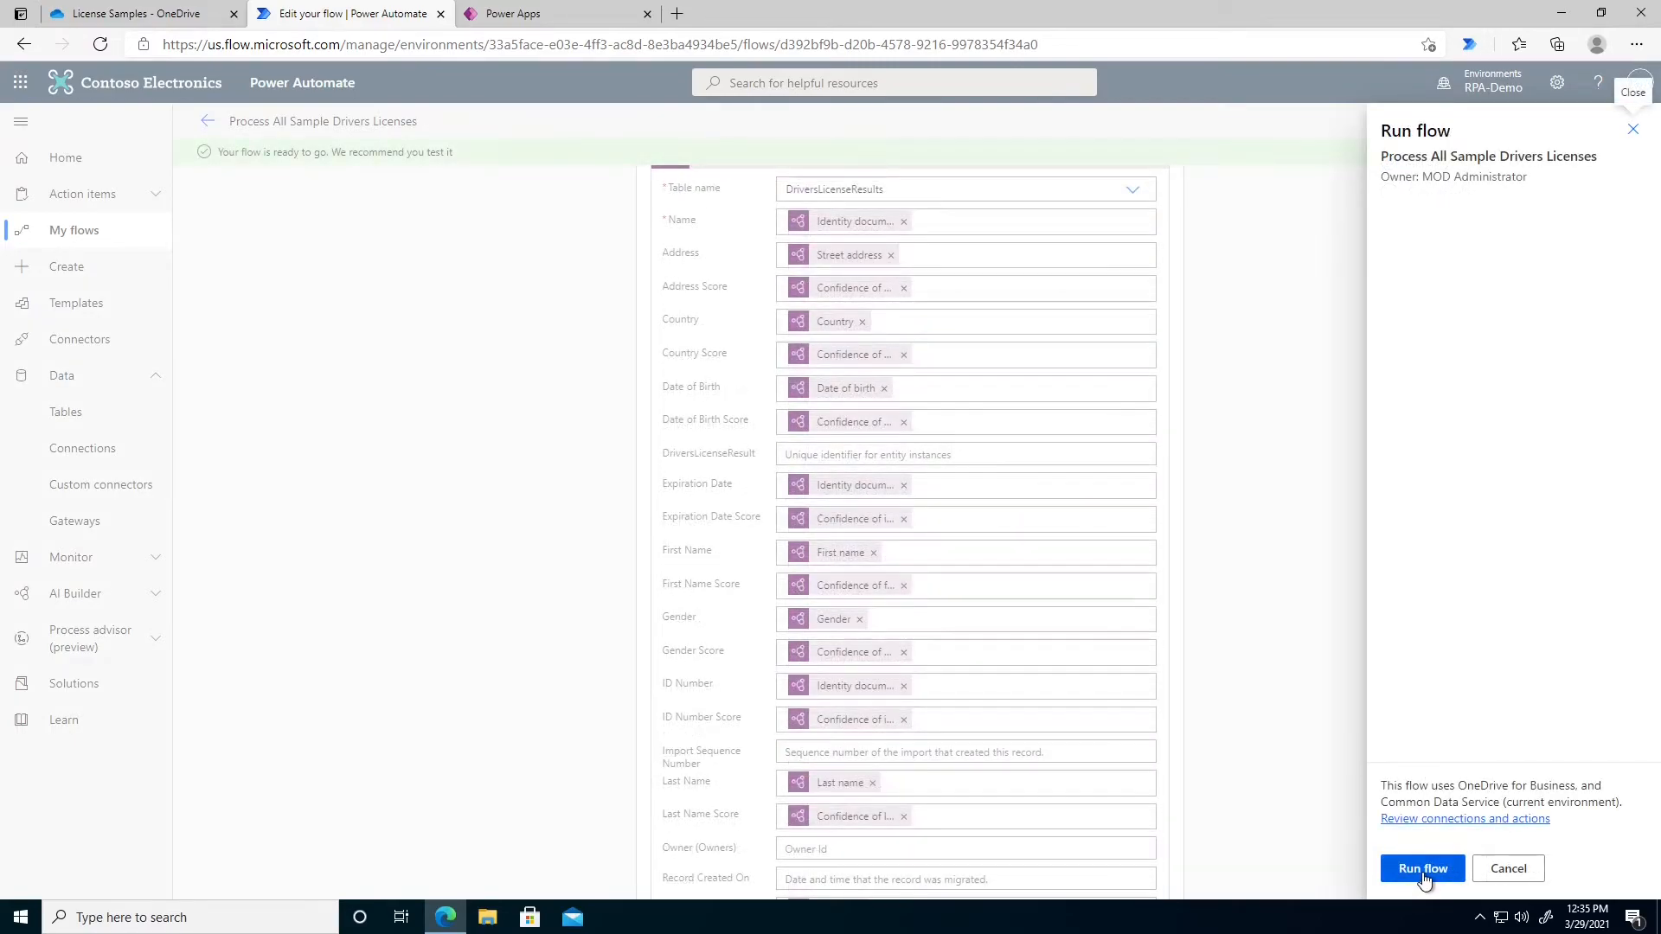
left_click(1423, 870)
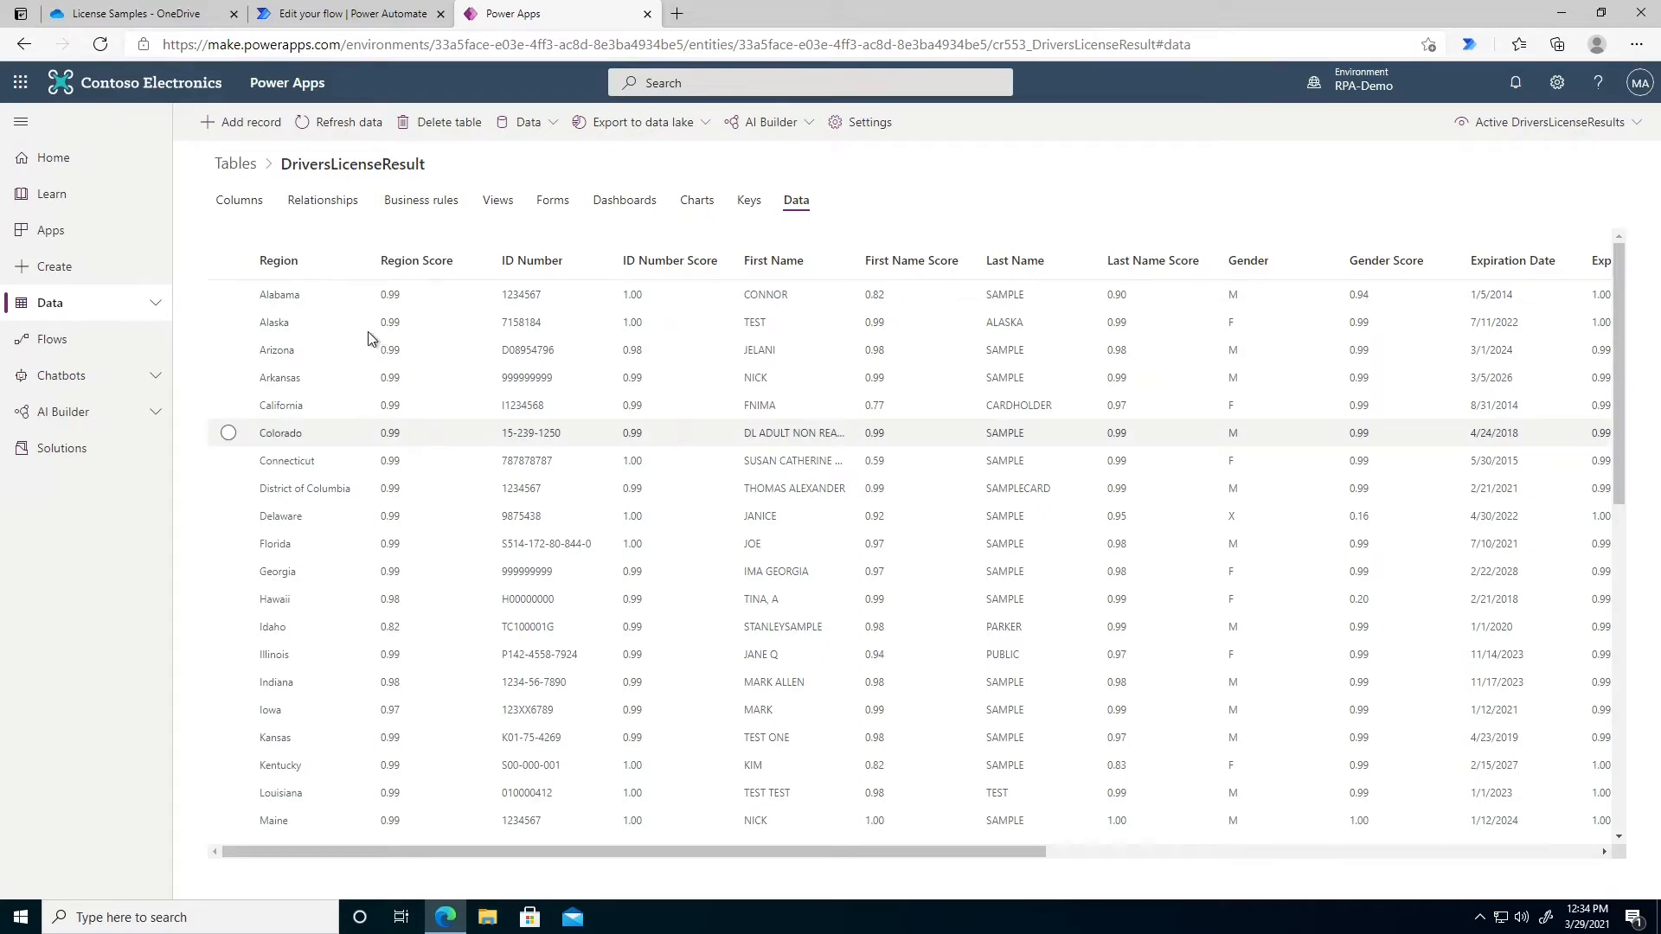
- Look through the license records in the DriversLicenseResult table's data in Power Apps
scroll(386, 459, "down", 6)
scroll(383, 485, "up", 7)
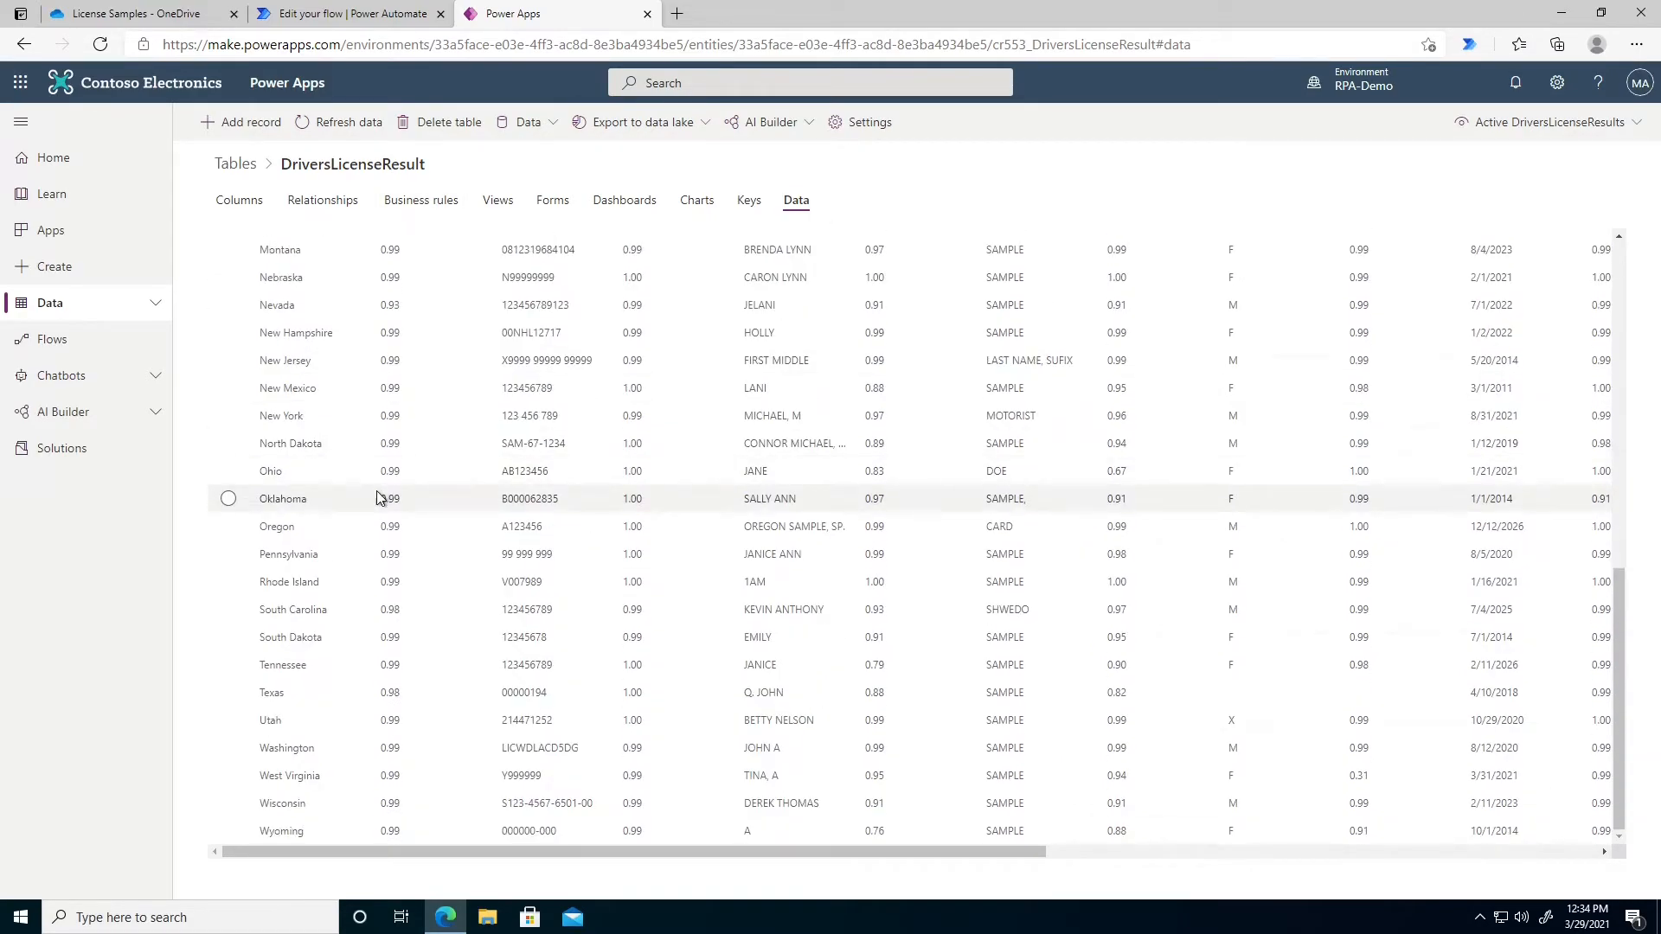